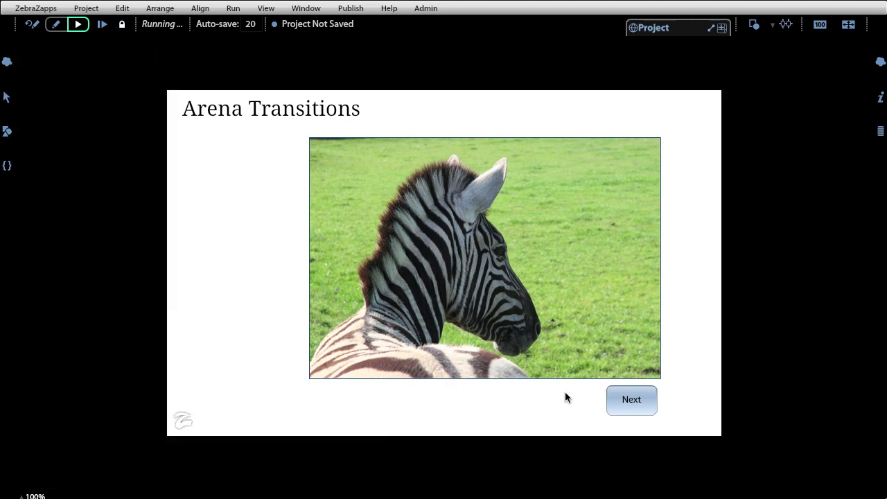
# - Preview the finished Arena Transitions example by stepping forward through all its images and back again
pyautogui.click(616, 398)
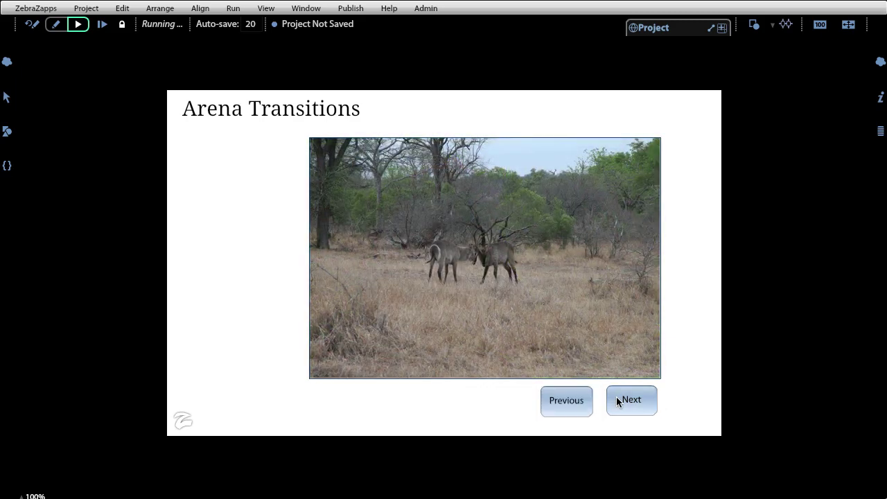
pyautogui.click(616, 399)
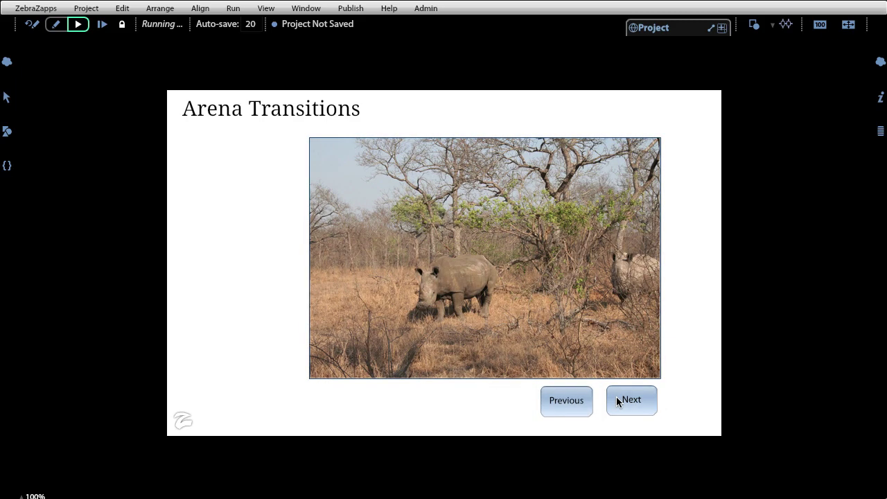
pyautogui.click(616, 400)
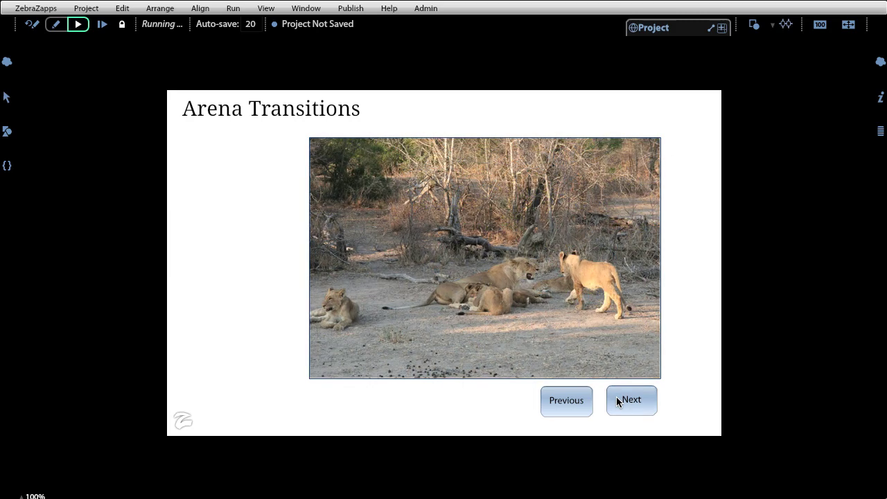
pyautogui.click(616, 400)
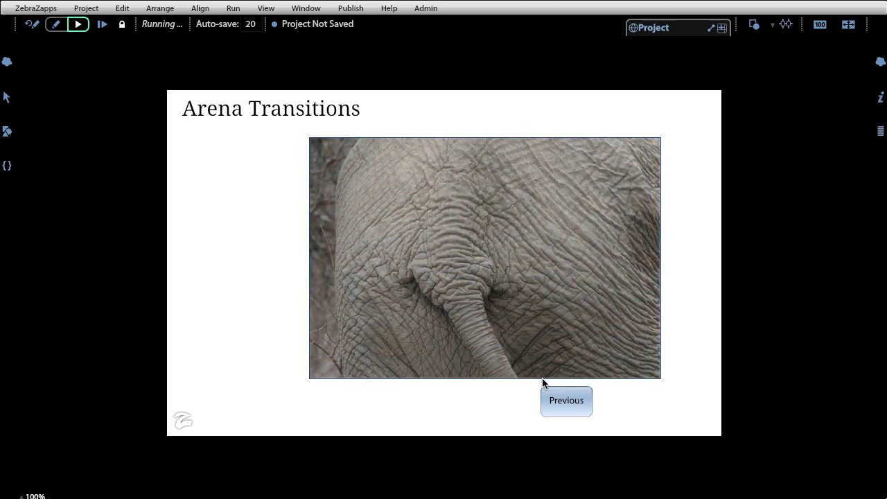
pyautogui.click(586, 400)
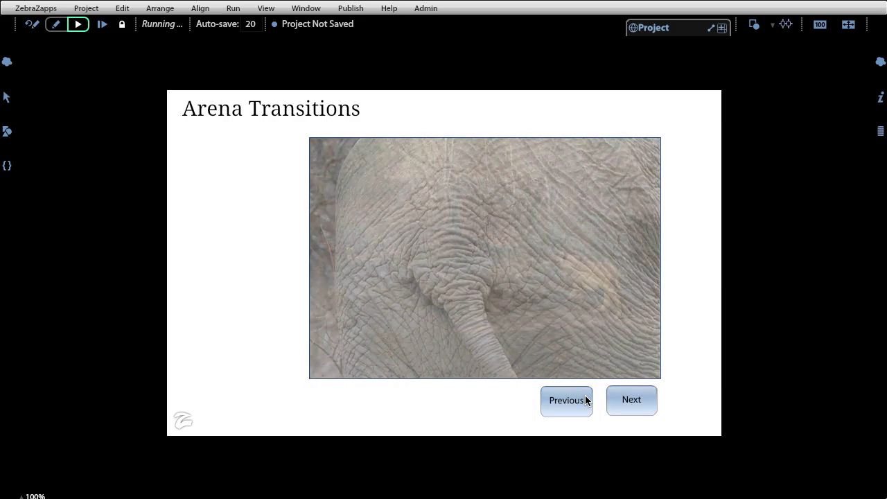
pyautogui.click(585, 399)
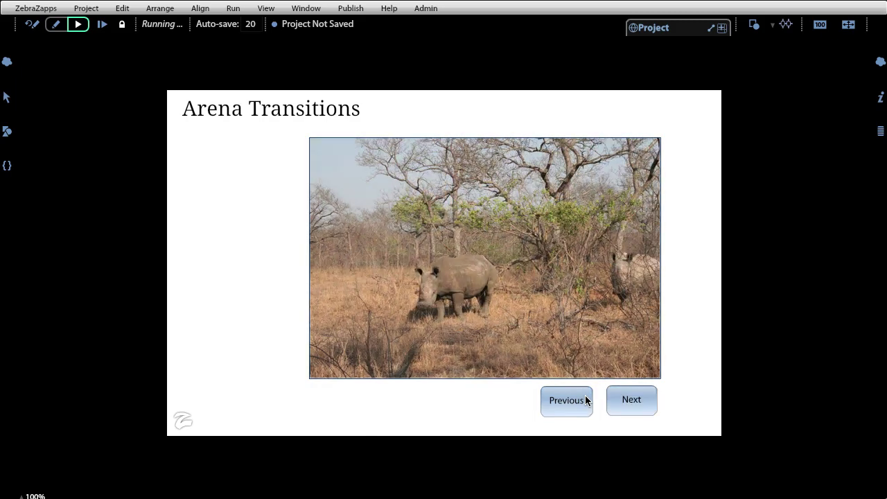
pyautogui.click(586, 400)
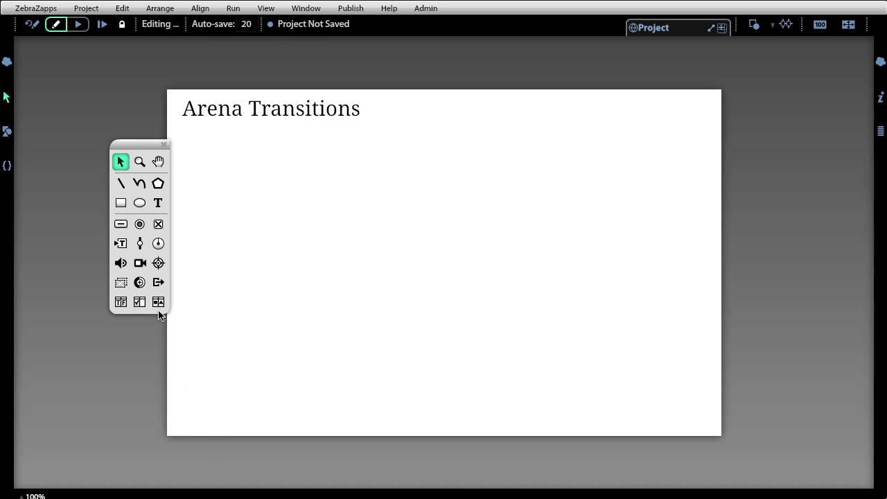
# - Draw an arena about 509 by 352 below the title and lock zebra.png in place on its first page
pyautogui.click(120, 284)
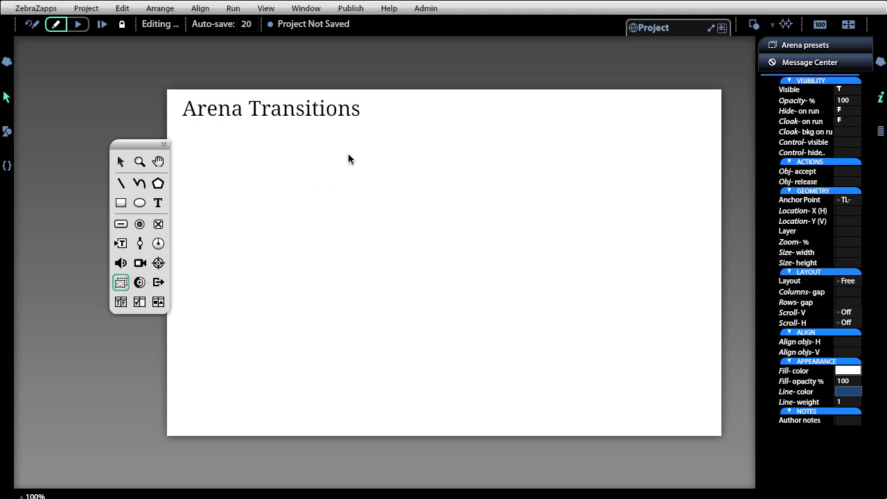
pyautogui.moveTo(331, 141); pyautogui.dragTo(683, 383)
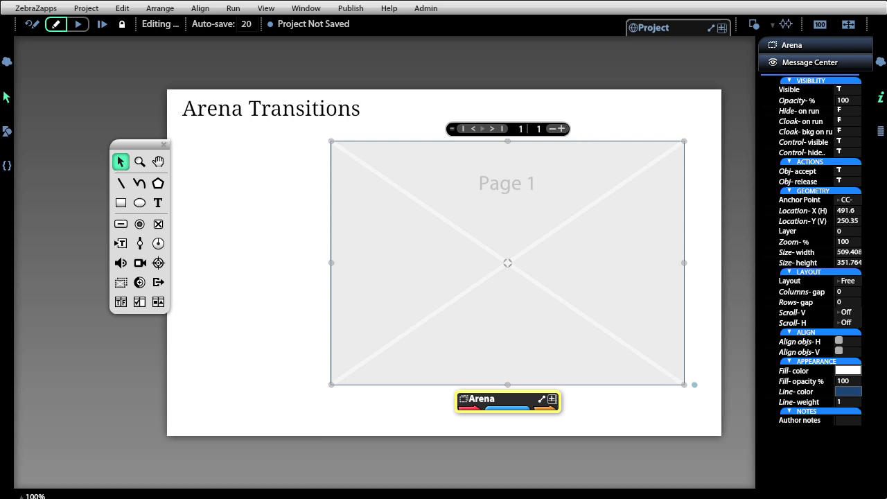
pyautogui.click(6, 131)
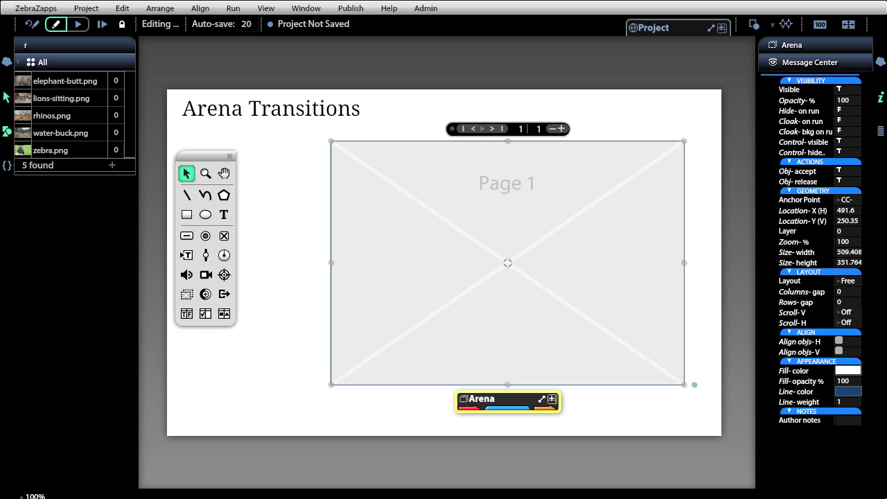
pyautogui.moveTo(36, 148); pyautogui.dragTo(494, 224)
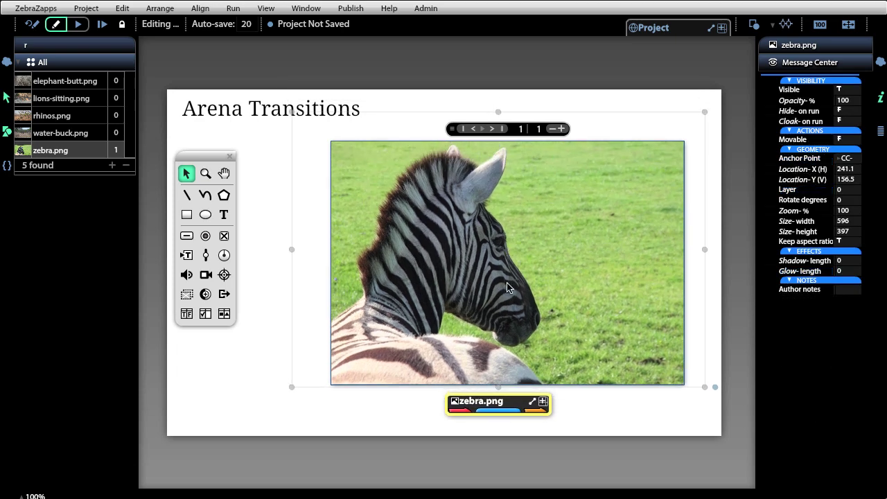
pyautogui.moveTo(546, 407)
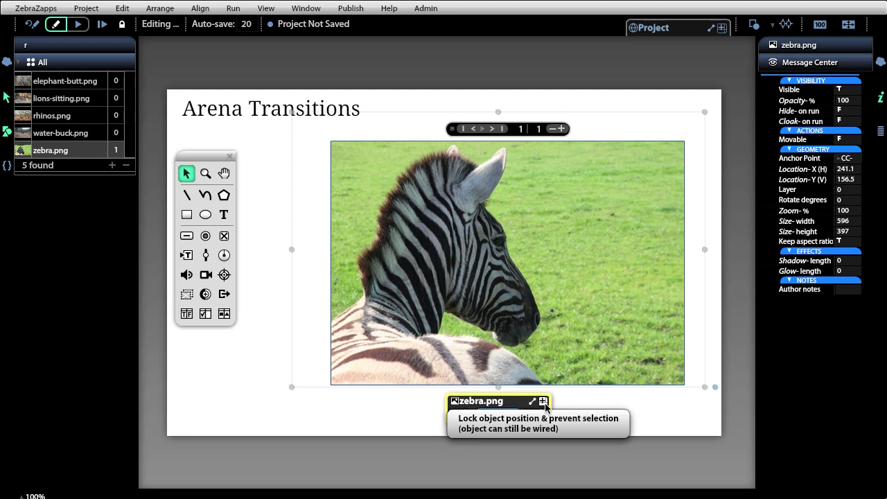
# - Add a second arena page with water-buck.png and a third with rhinos.png, locking each image in place
pyautogui.click(561, 129)
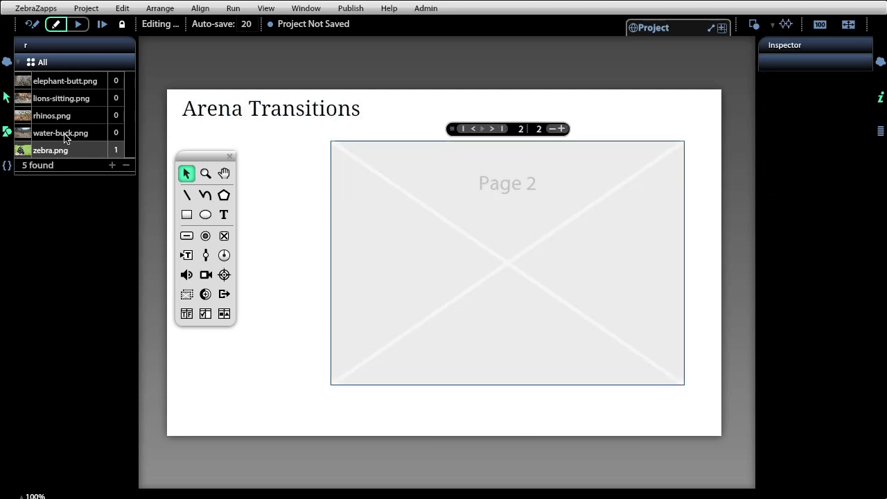
pyautogui.moveTo(65, 139); pyautogui.dragTo(519, 270)
pyautogui.moveTo(560, 428)
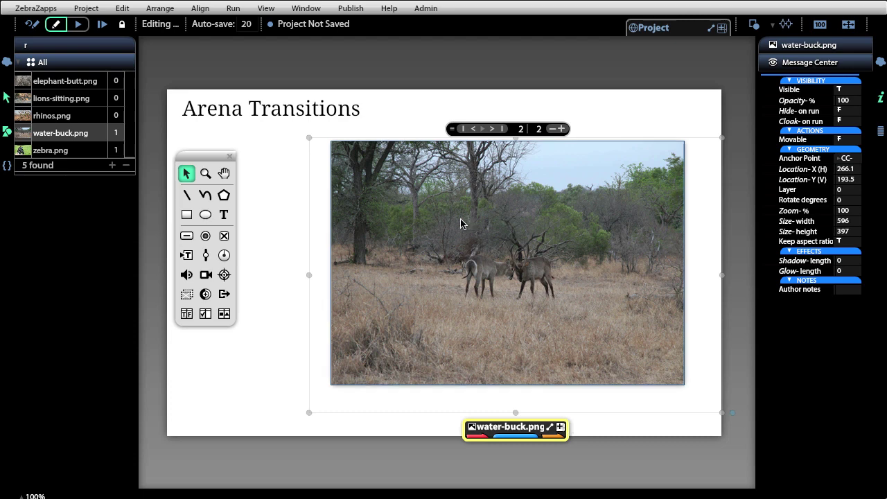
pyautogui.click(560, 129)
pyautogui.moveTo(59, 116); pyautogui.dragTo(474, 265)
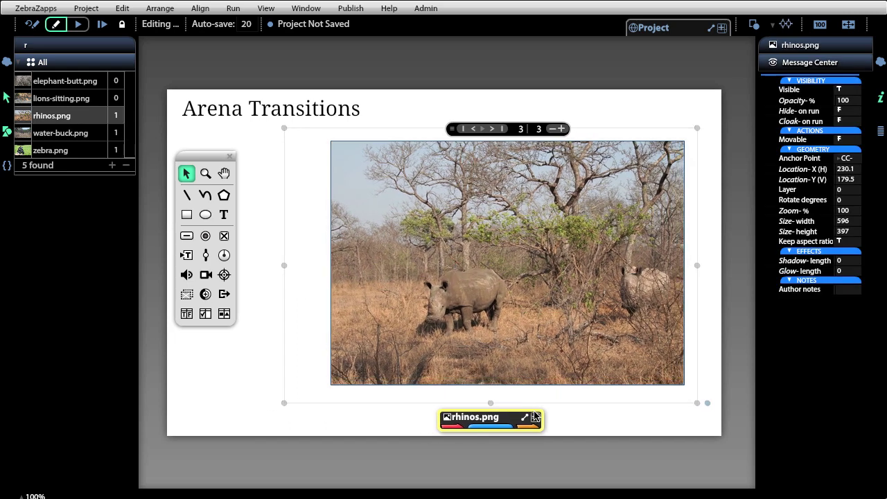
pyautogui.moveTo(536, 418)
# - Add a fourth arena page with lions-sitting.png locked in place, and move the arena to about X 512, Y 241
pyautogui.click(560, 128)
pyautogui.moveTo(60, 97); pyautogui.dragTo(485, 250)
pyautogui.click(256, 241)
pyautogui.click(390, 247)
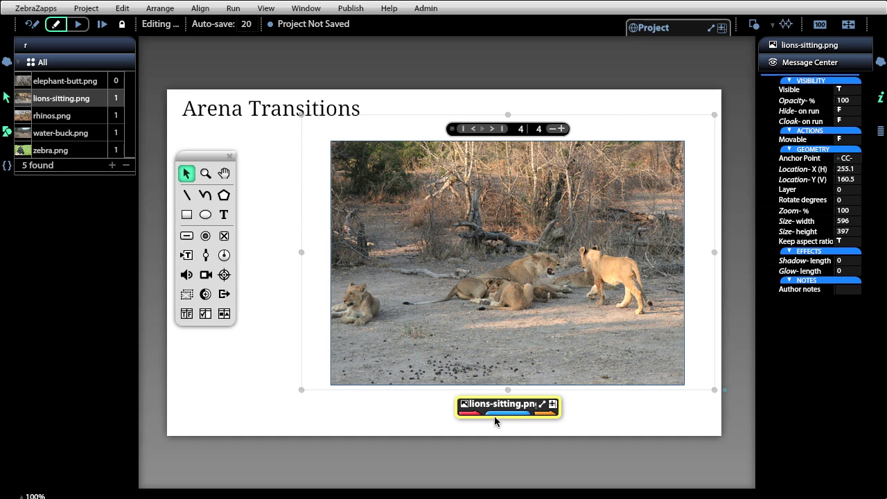
pyautogui.click(250, 199)
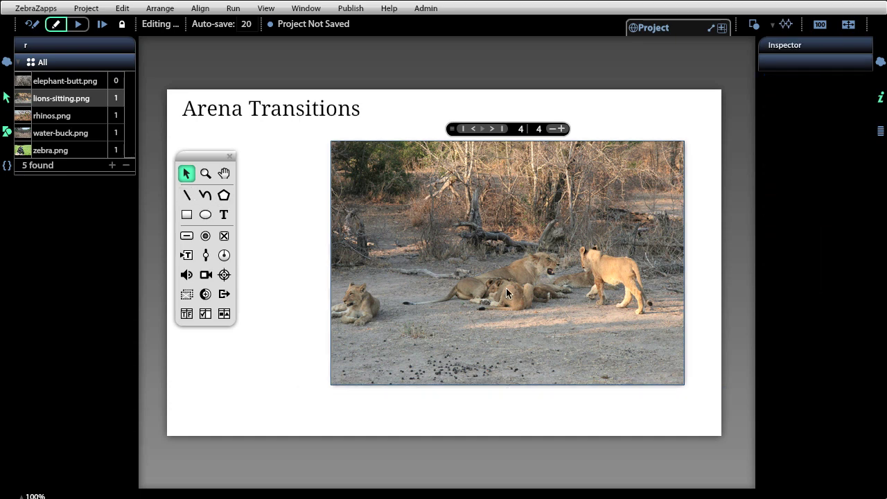
pyautogui.moveTo(513, 291); pyautogui.dragTo(532, 281)
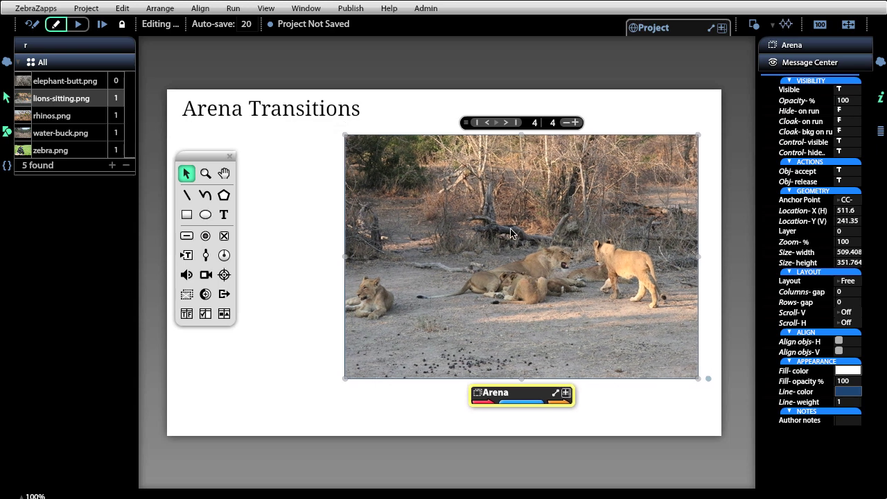
# - Add a fifth arena page and lock elephant-butt.png in place on it
pyautogui.click(575, 122)
pyautogui.moveTo(24, 78); pyautogui.dragTo(531, 267)
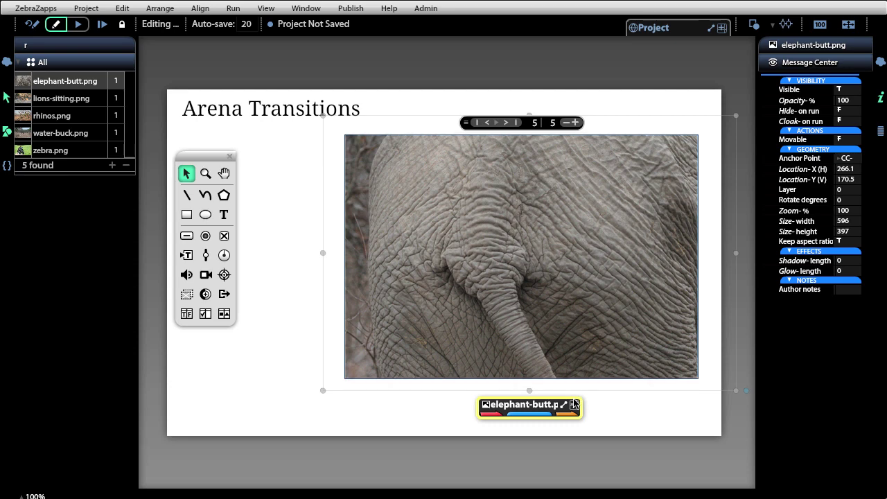
pyautogui.moveTo(574, 404)
pyautogui.click(290, 184)
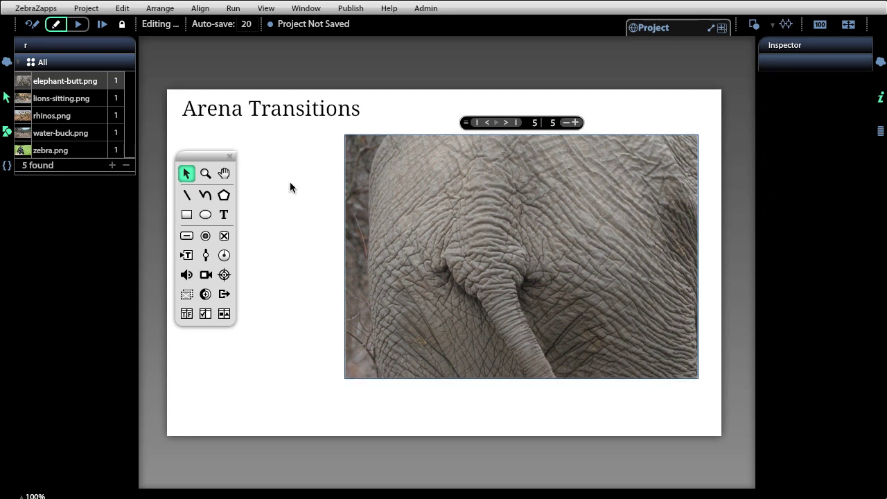
# - Set the arena's transition time to 1 second and its transition type to Slide - LR
pyautogui.click(347, 311)
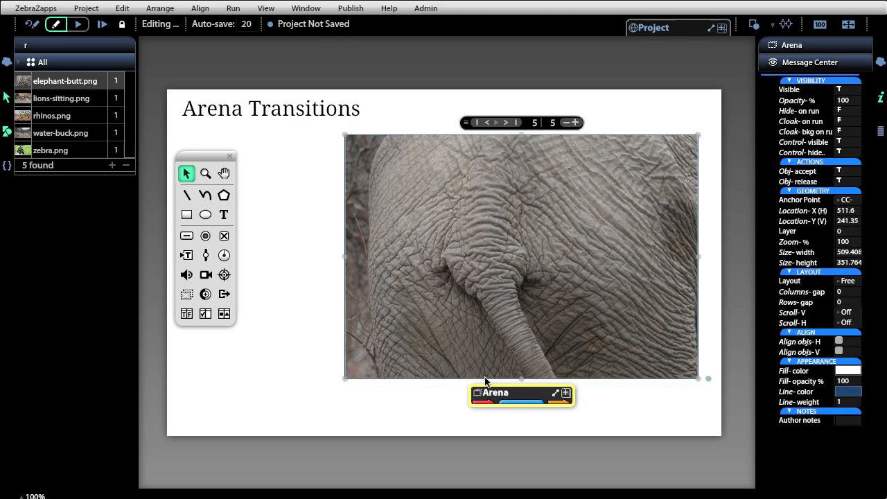
pyautogui.moveTo(519, 396); pyautogui.dragTo(343, 147)
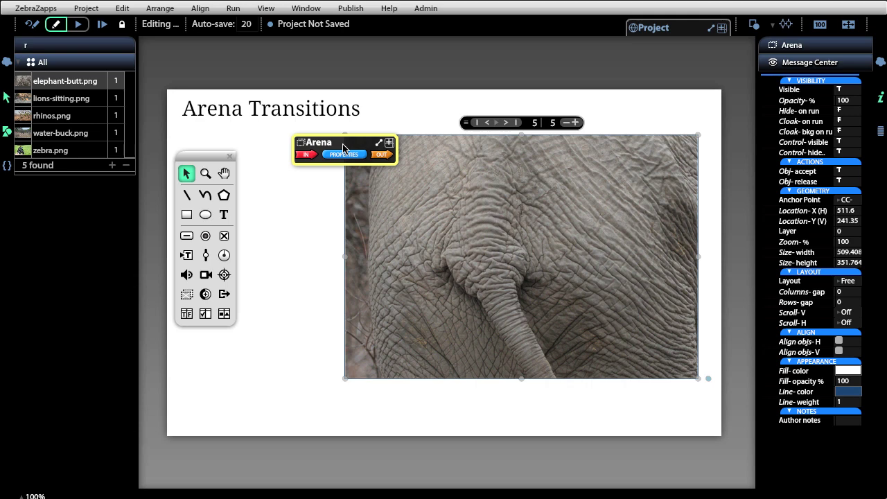
pyautogui.click(343, 153)
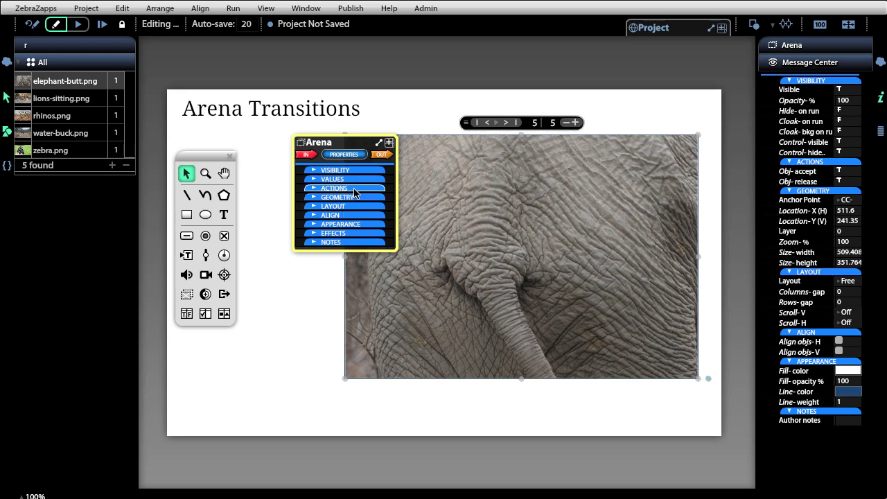
pyautogui.hotkey('ctrl', '=')
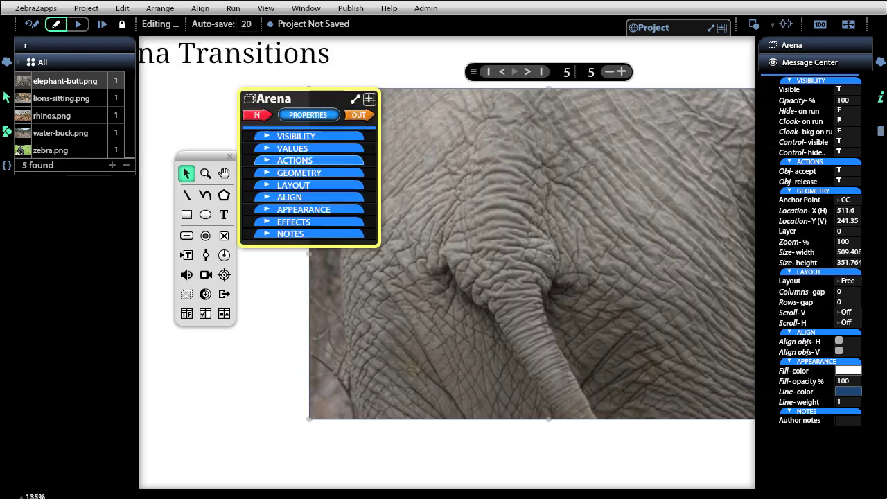
pyautogui.click(340, 162)
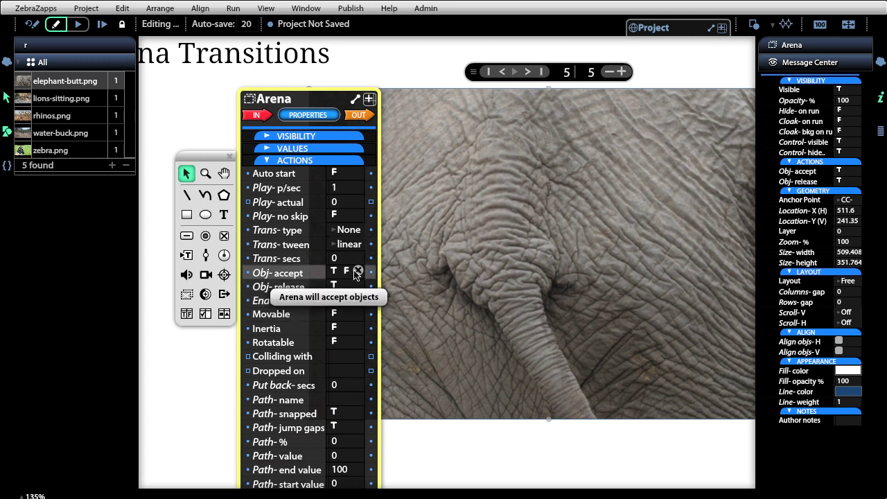
pyautogui.click(352, 262)
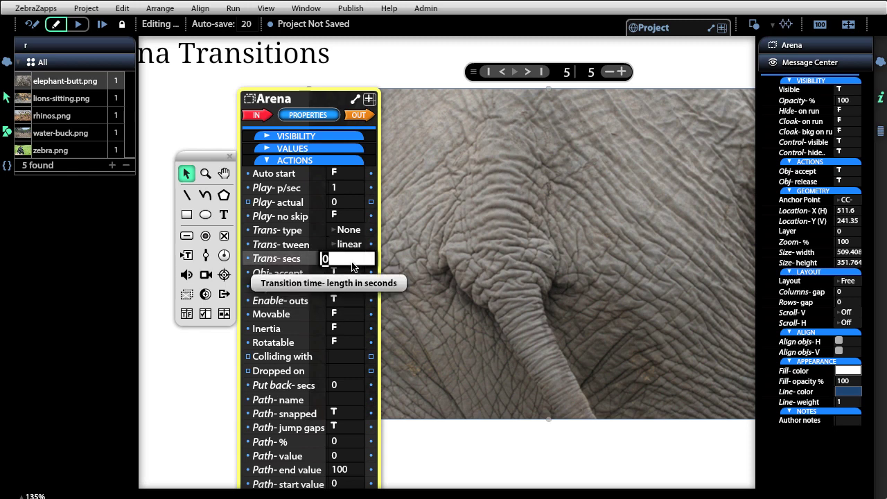
pyautogui.write('1')
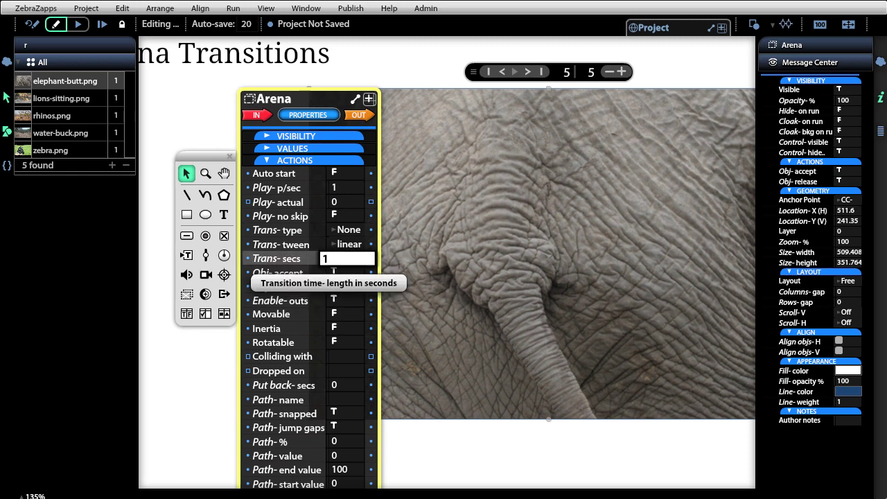
pyautogui.click(348, 229)
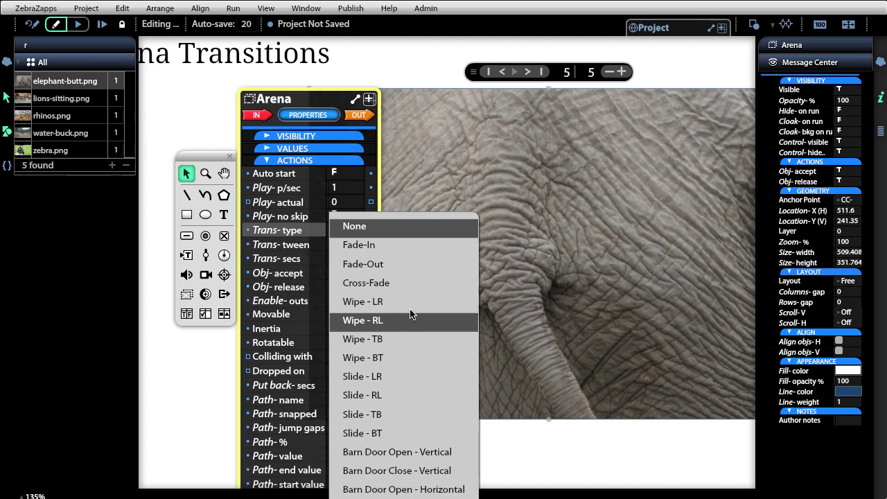
pyautogui.click(410, 383)
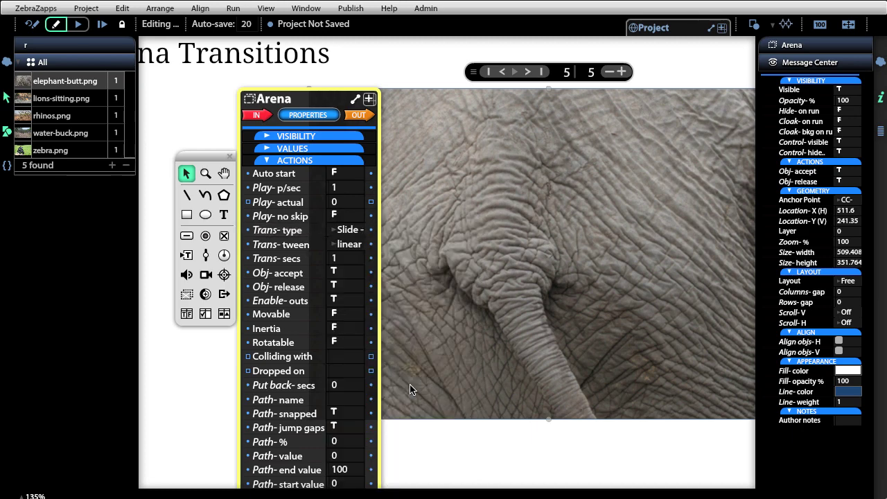
pyautogui.hotkey('ctrl', '0')
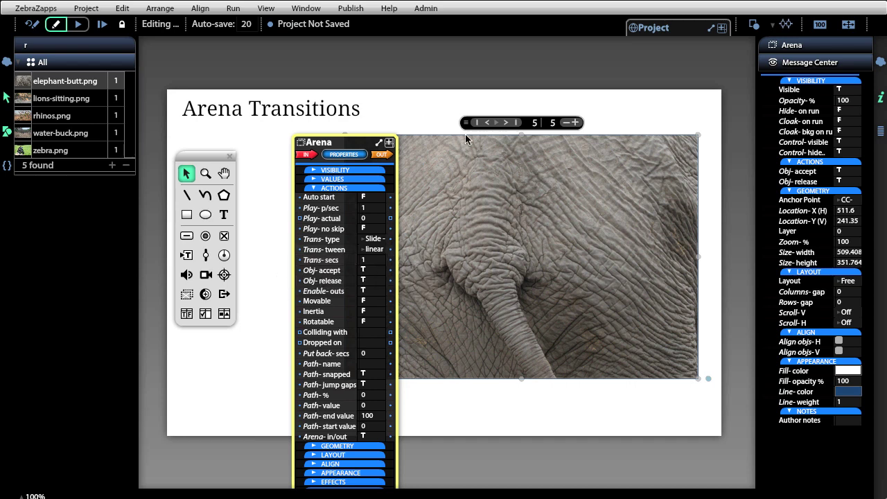
# - Move the arena's properties clear of the image and page back from page 5 to page 1 to preview the transition
pyautogui.moveTo(344, 141); pyautogui.dragTo(292, 143)
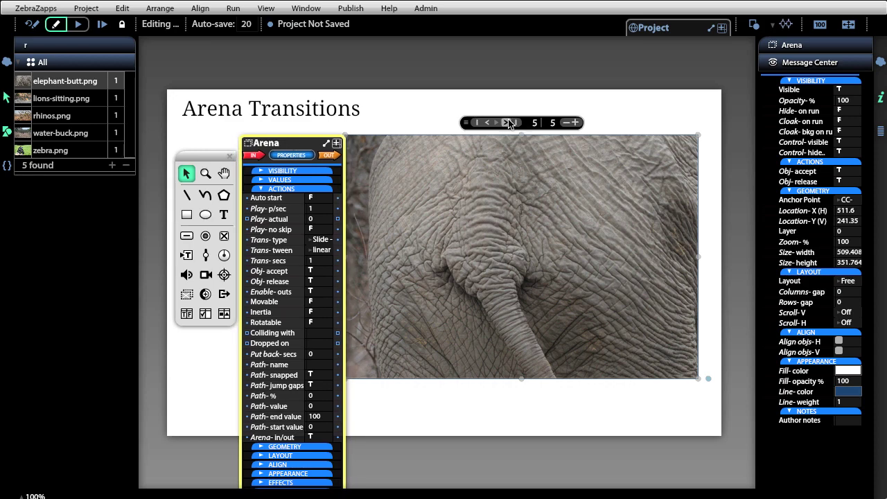
pyautogui.click(486, 124)
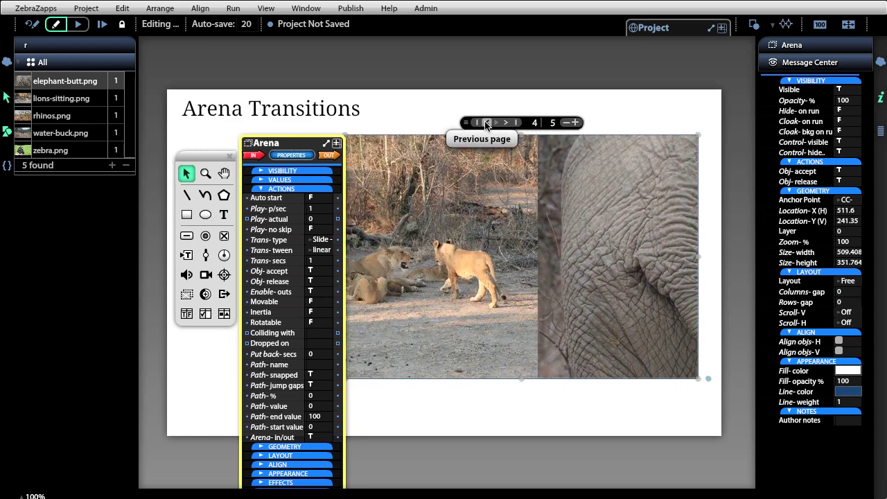
pyautogui.click(486, 123)
pyautogui.click(486, 124)
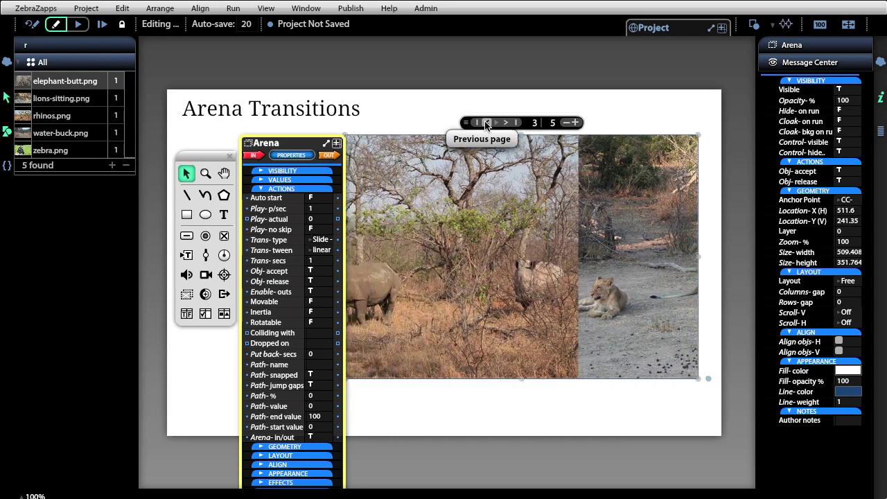
pyautogui.click(486, 123)
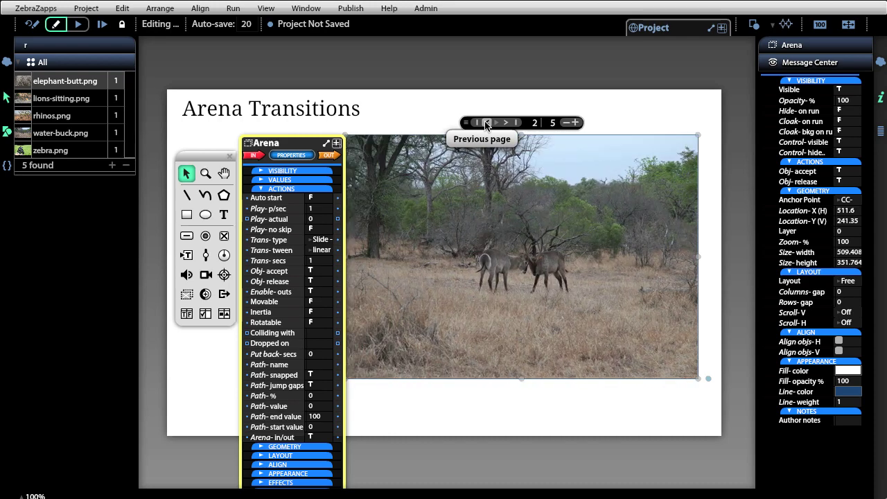
pyautogui.click(486, 123)
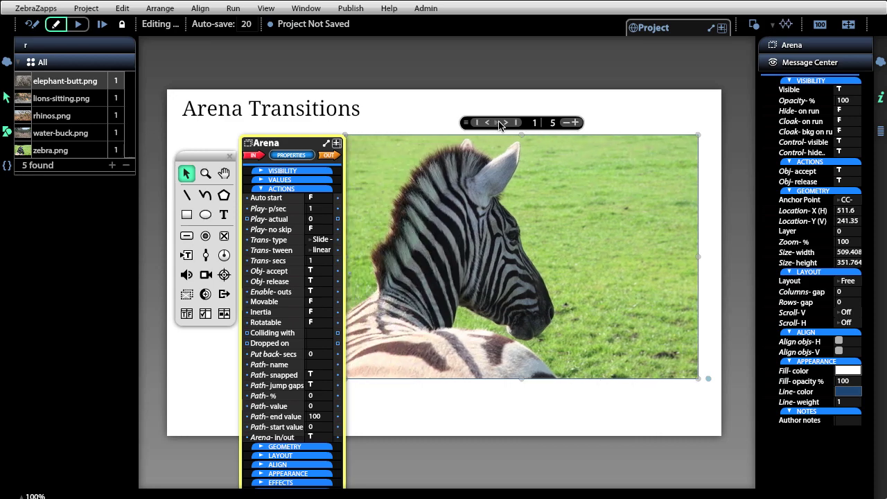
# - Page the arena forward from page 1 to page 4 to preview the slide transition
pyautogui.click(505, 123)
pyautogui.click(505, 123)
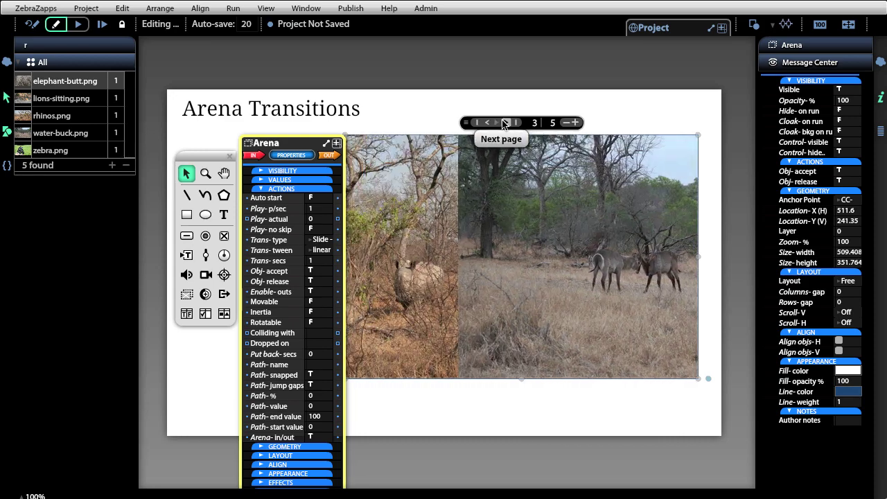
pyautogui.click(505, 123)
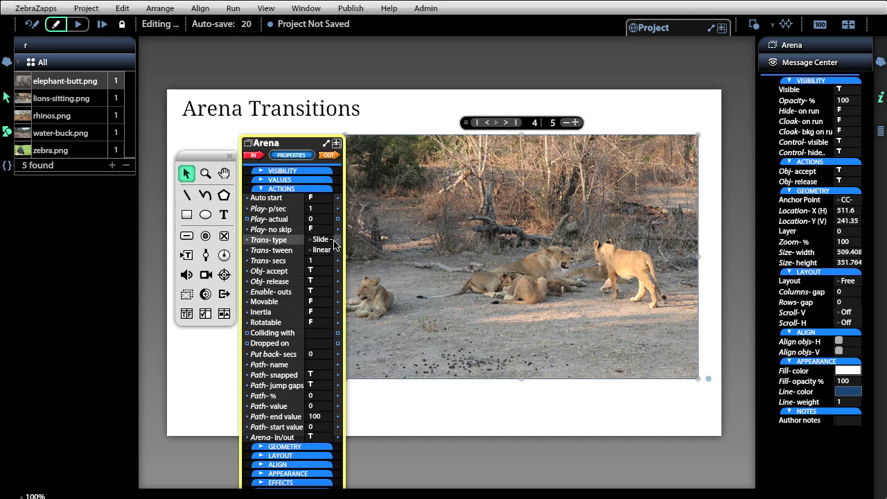
# - Set the arena's transition type to Cross-Fade and page back to page 1 to preview it
pyautogui.click(323, 242)
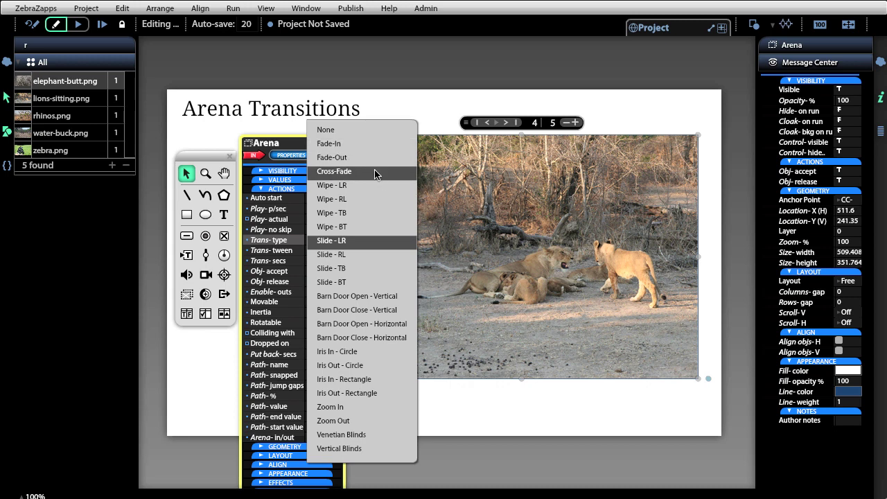
pyautogui.click(375, 174)
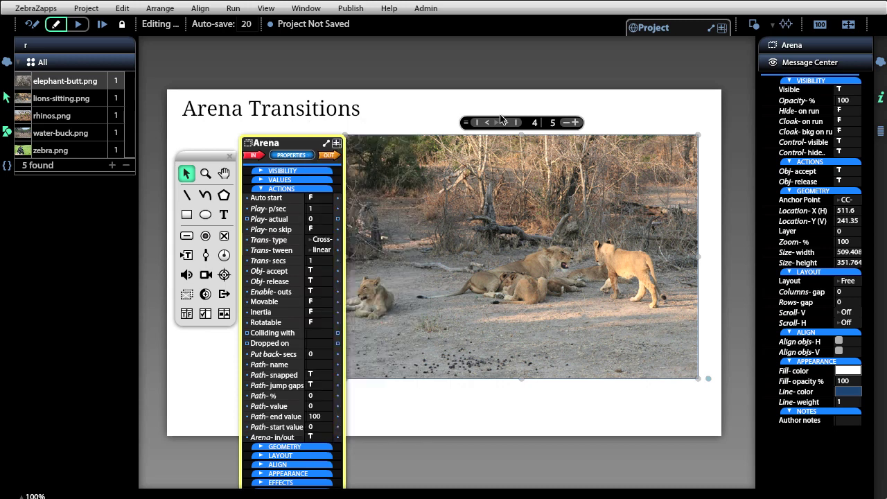
pyautogui.click(486, 123)
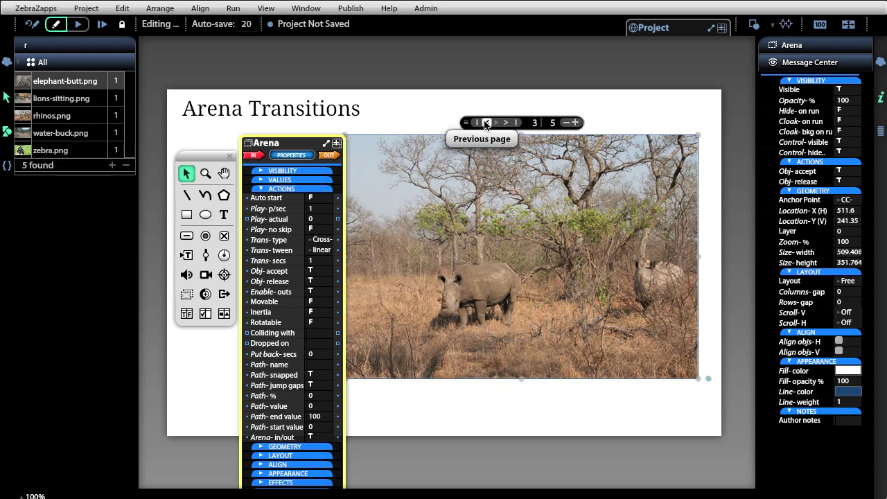
pyautogui.click(486, 122)
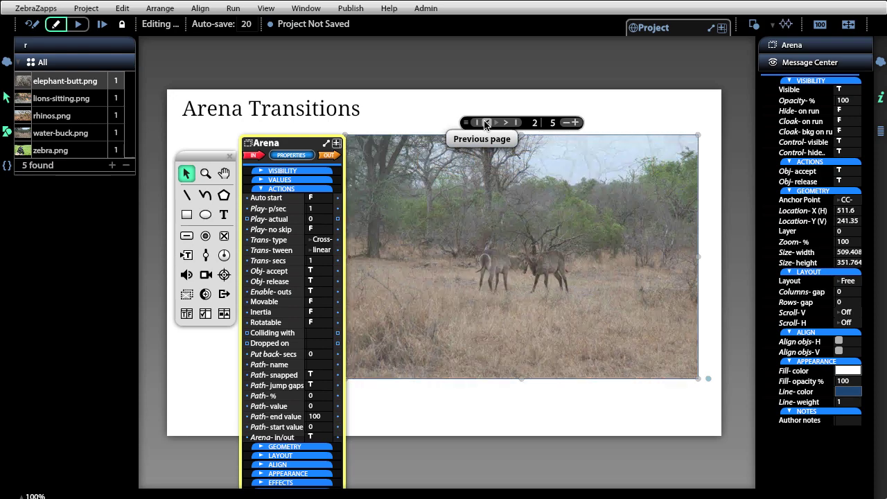
pyautogui.click(486, 123)
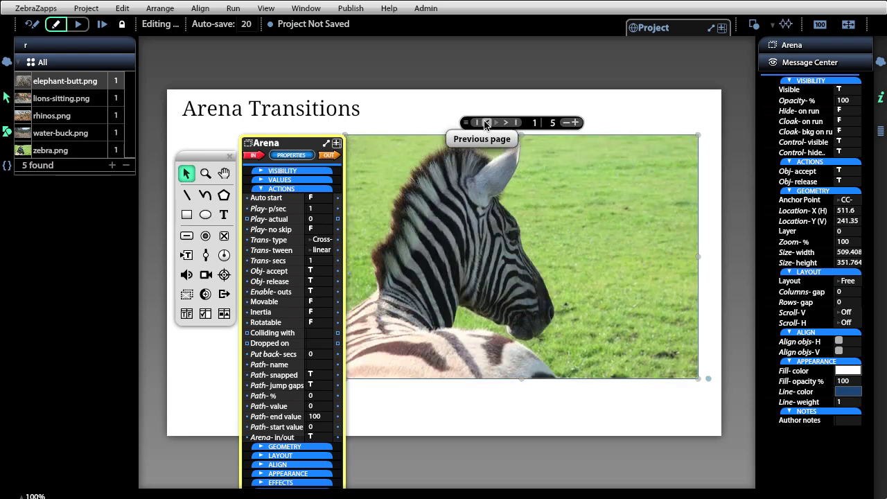
# - Move the arena to about X 491, Y 235 and collapse the Actions section of its properties
pyautogui.click(435, 98)
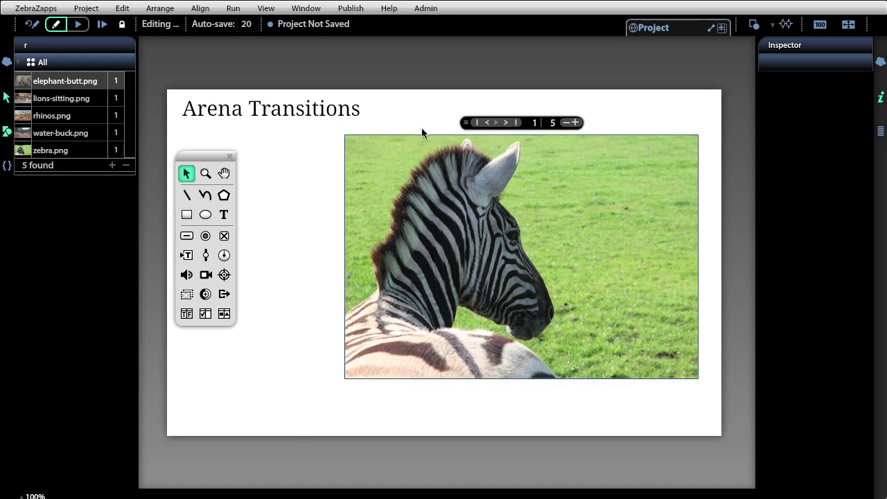
pyautogui.moveTo(420, 140)
pyautogui.mouseDown()
pyautogui.moveTo(407, 150)
pyautogui.moveTo(406, 135)
pyautogui.mouseUp()
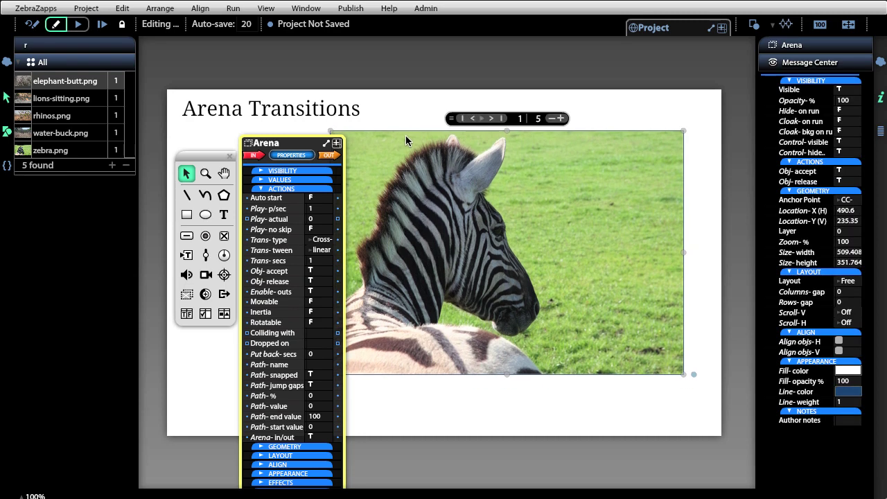
pyautogui.click(277, 190)
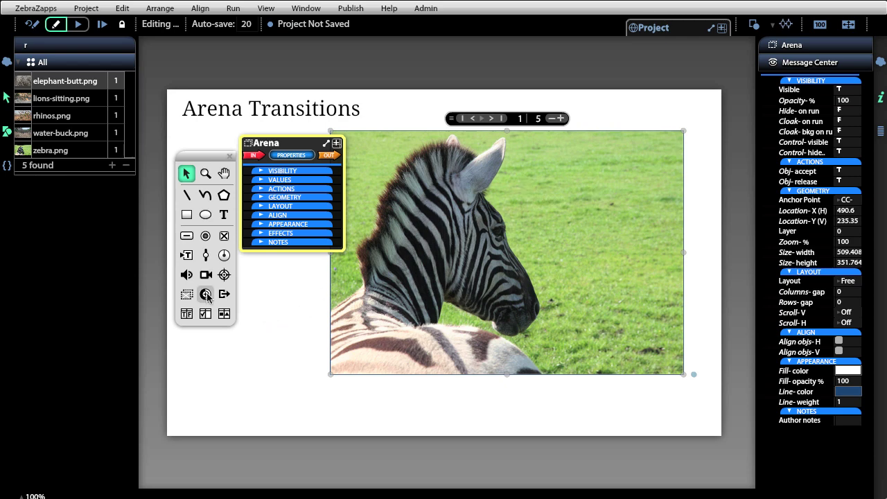
# - Add a push button about 86 by 46 below the arena's lower-right corner, labelled Next, and wire its press to the arena's Go- next page
pyautogui.click(186, 237)
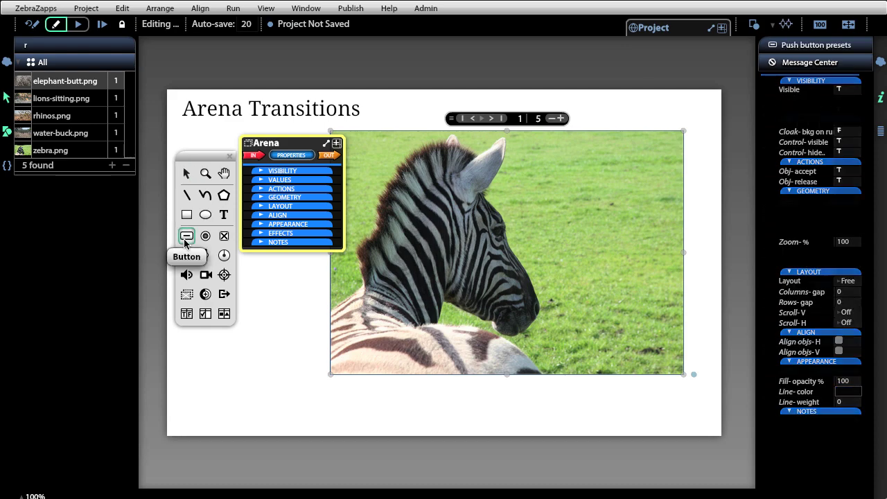
pyautogui.moveTo(617, 380); pyautogui.dragTo(676, 413)
pyautogui.doubleClick(664, 400)
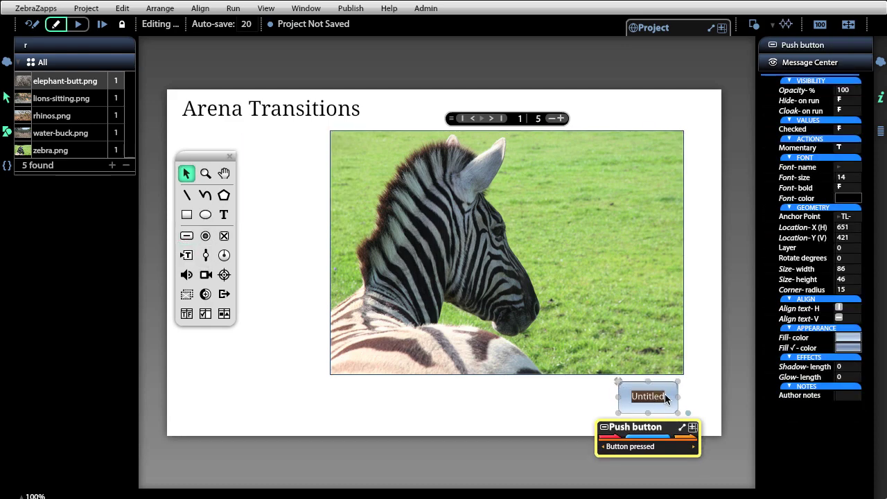
pyautogui.write('Next')
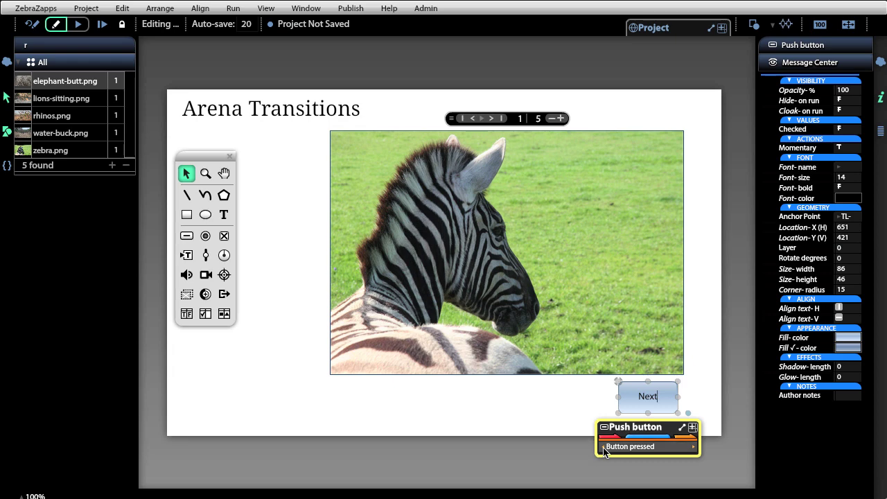
pyautogui.moveTo(603, 446); pyautogui.dragTo(284, 224)
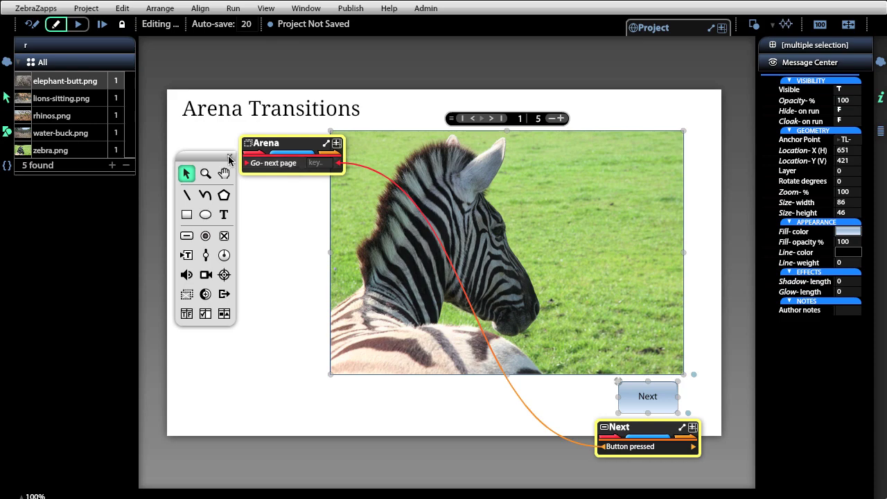
# - Run the project, test the Next button through to the last arena page, and return to editing from page 1
pyautogui.click(79, 26)
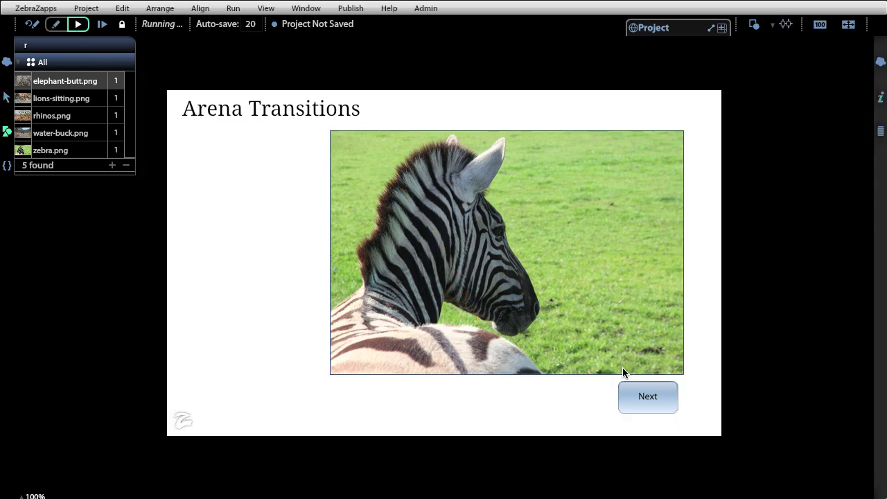
pyautogui.click(658, 401)
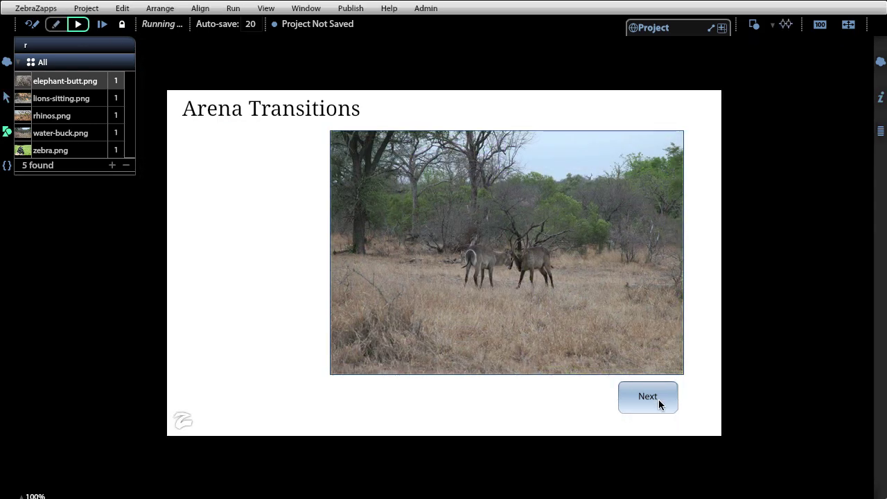
pyautogui.click(658, 399)
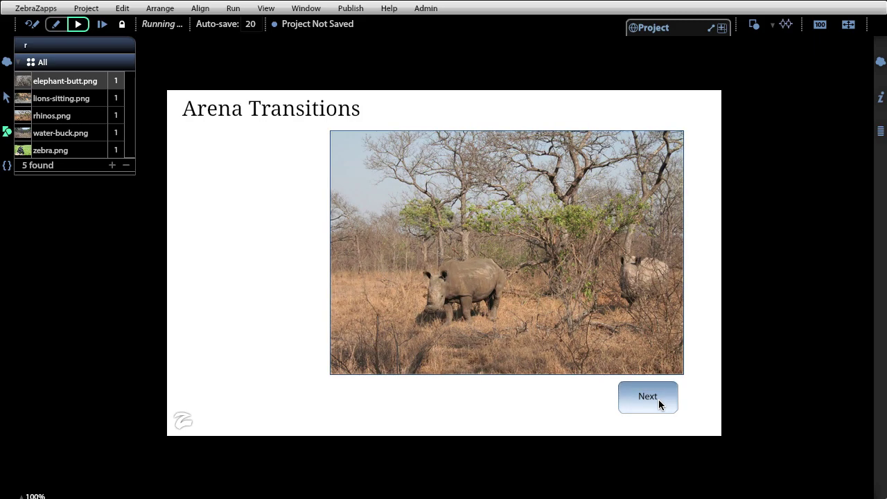
pyautogui.click(658, 399)
pyautogui.click(658, 399)
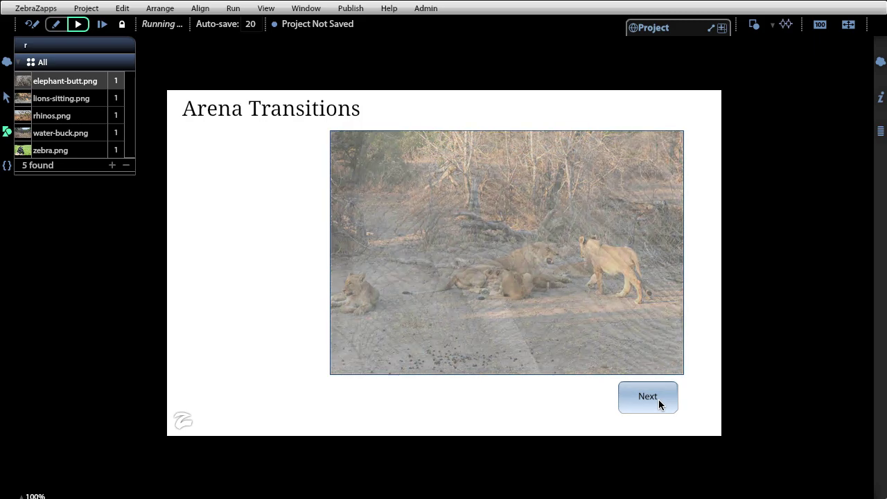
pyautogui.click(33, 24)
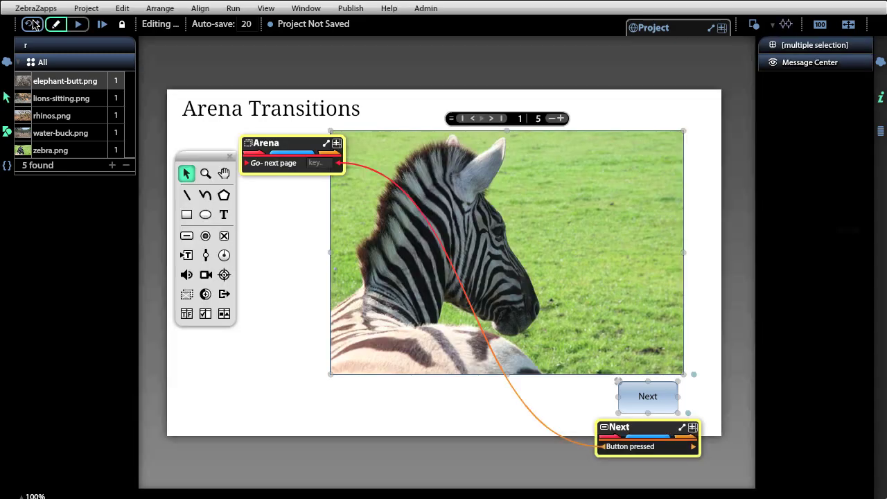
# - Add a push button about 91 by 49 to the left of Next, labelled Previous, and wire its press to the arena's Go- prev page
pyautogui.click(186, 235)
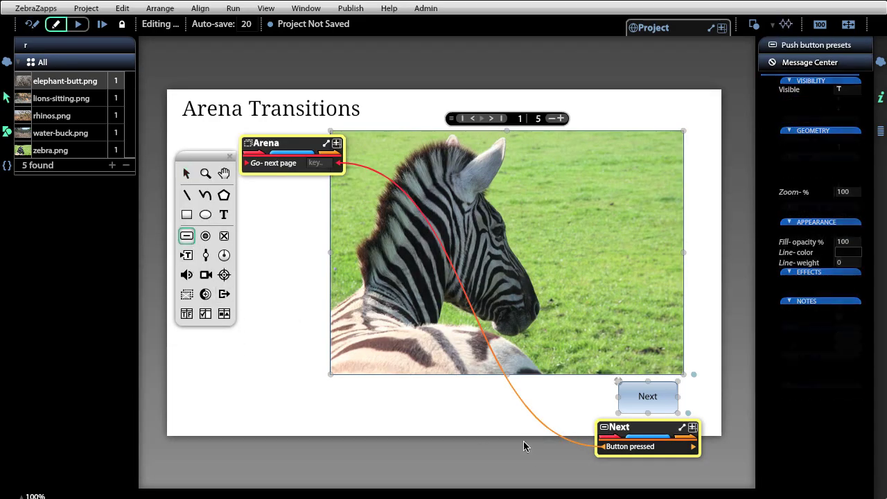
pyautogui.moveTo(486, 390); pyautogui.dragTo(548, 423)
pyautogui.doubleClick(515, 407)
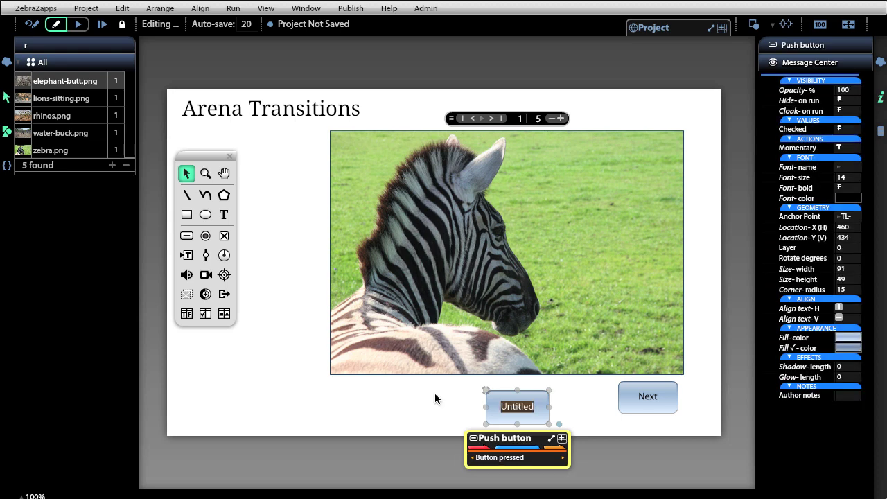
pyautogui.write('Previous')
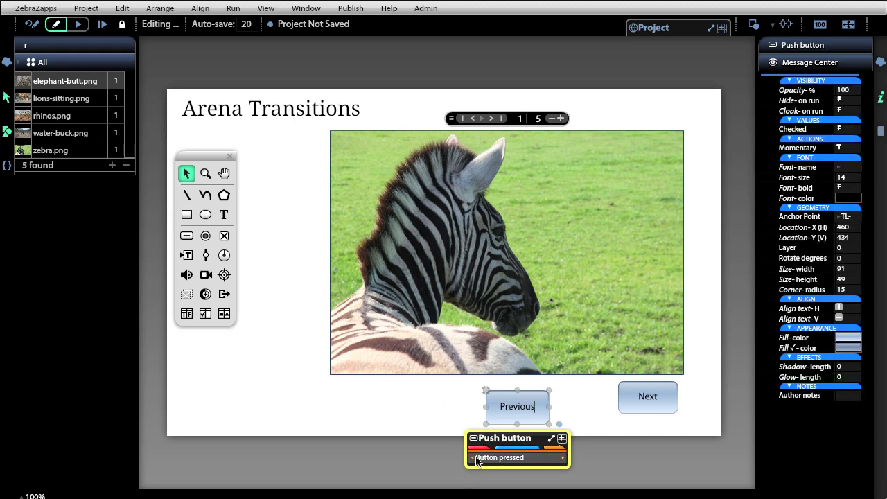
pyautogui.moveTo(472, 457); pyautogui.dragTo(281, 234)
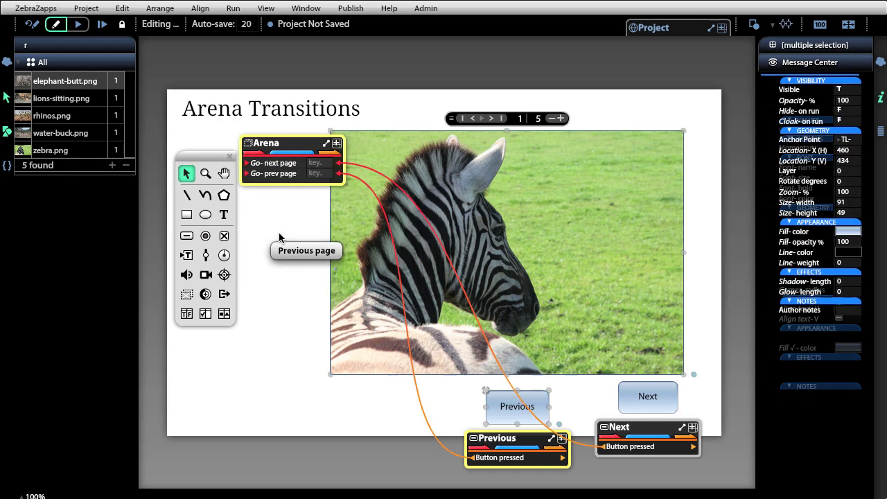
pyautogui.click(283, 245)
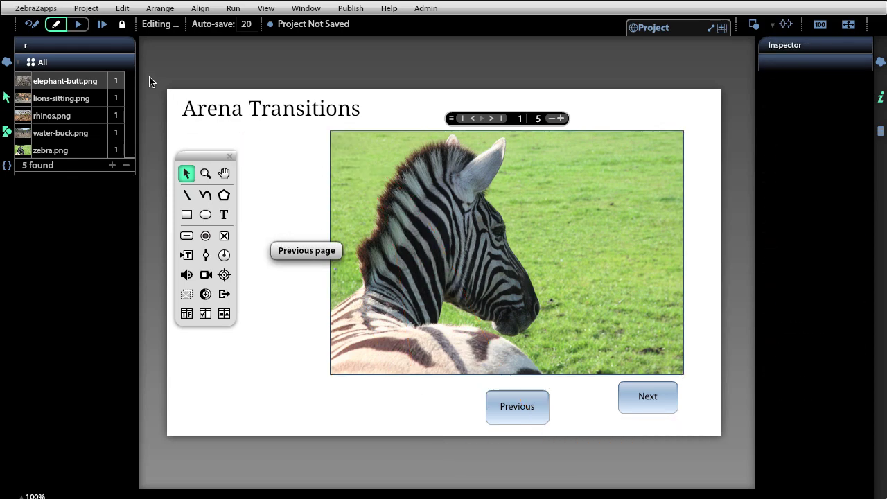
# - Run the project and test both buttons by paging forward to page 5, back to page 1 and forward again to page 4
pyautogui.click(78, 25)
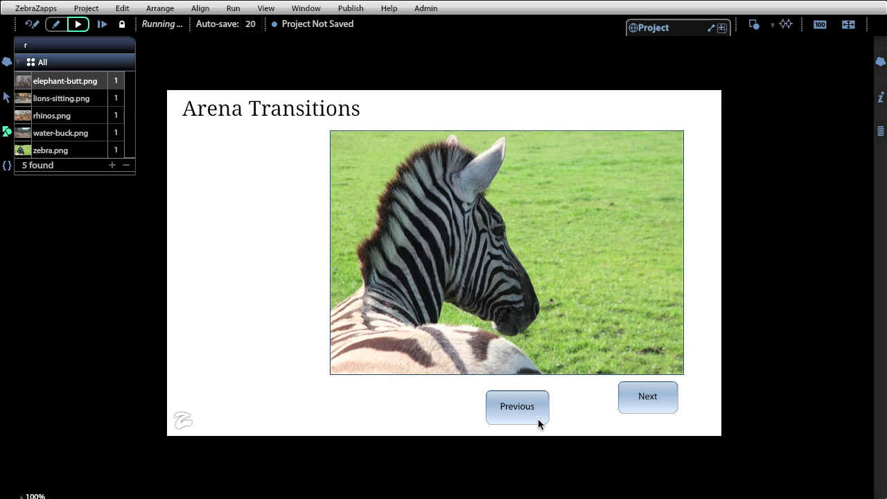
pyautogui.click(657, 396)
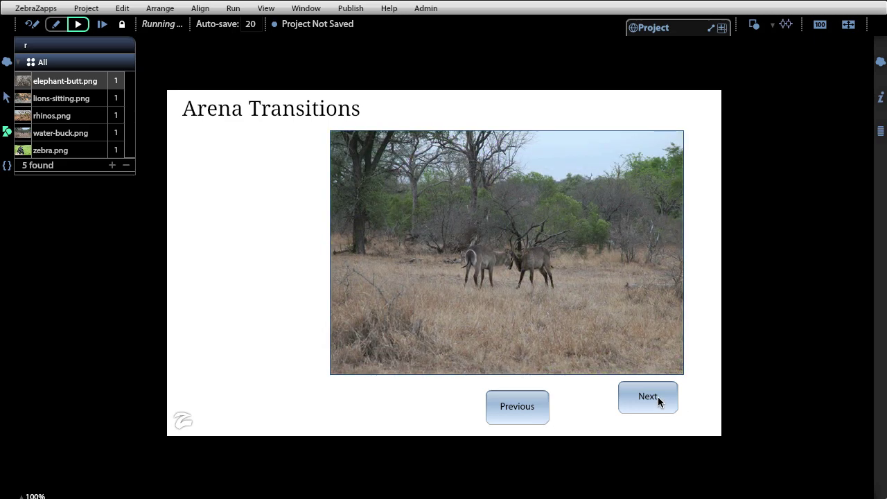
pyautogui.click(658, 396)
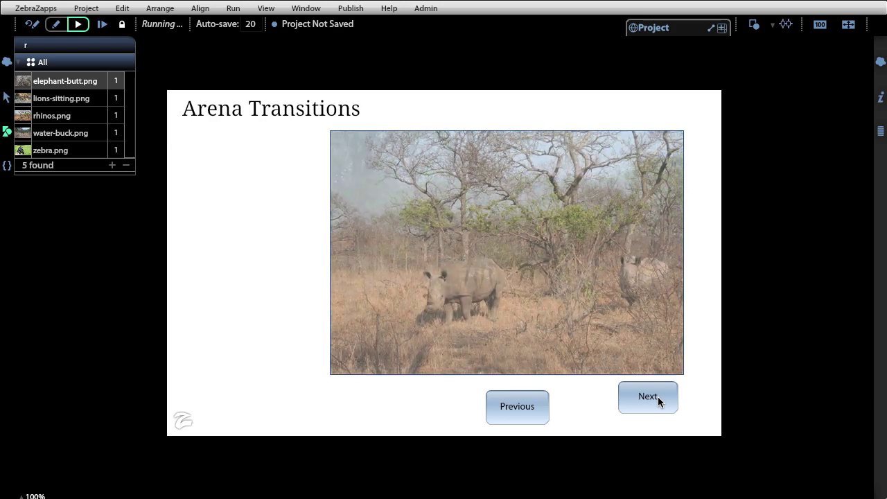
pyautogui.click(658, 396)
pyautogui.click(657, 395)
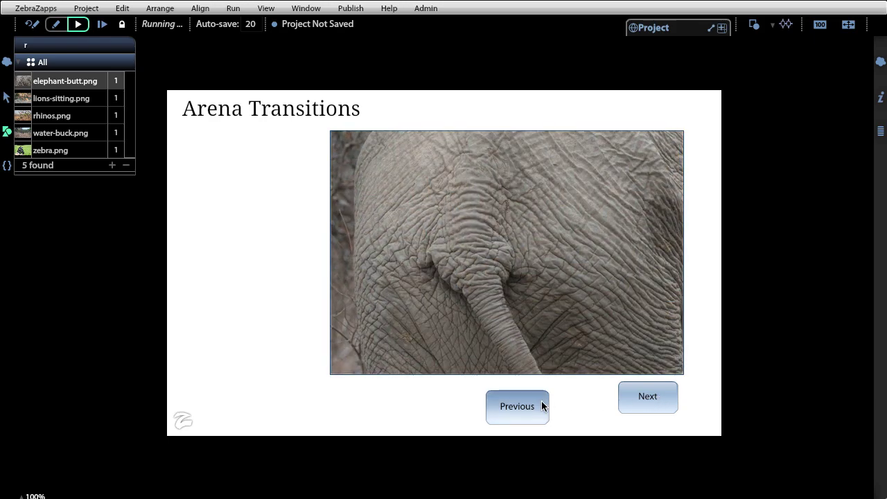
pyautogui.click(544, 406)
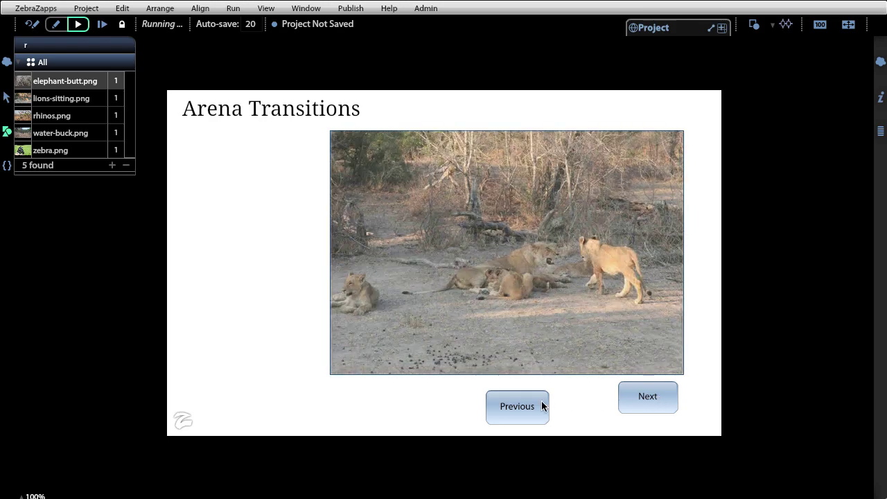
pyautogui.click(543, 406)
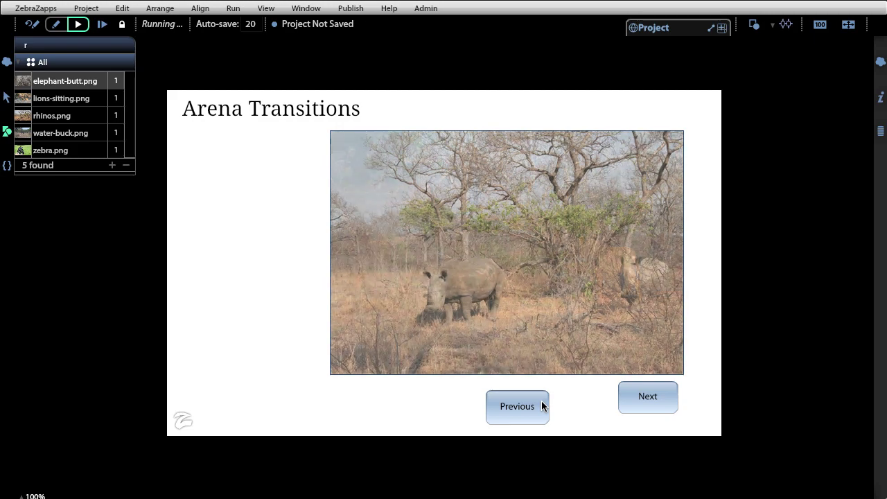
pyautogui.click(543, 406)
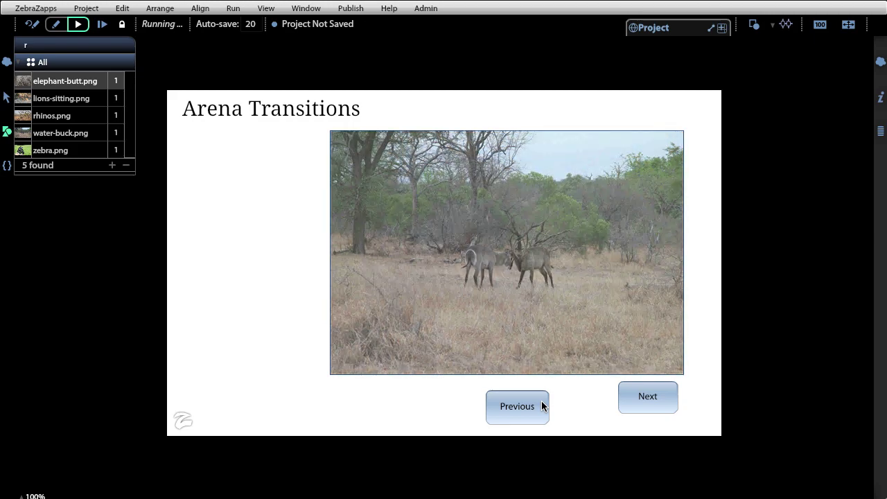
pyautogui.click(543, 406)
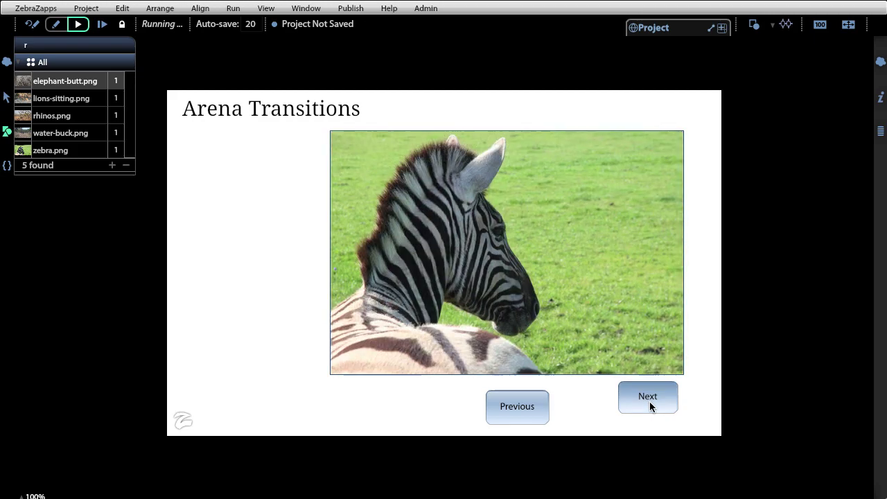
pyautogui.click(649, 403)
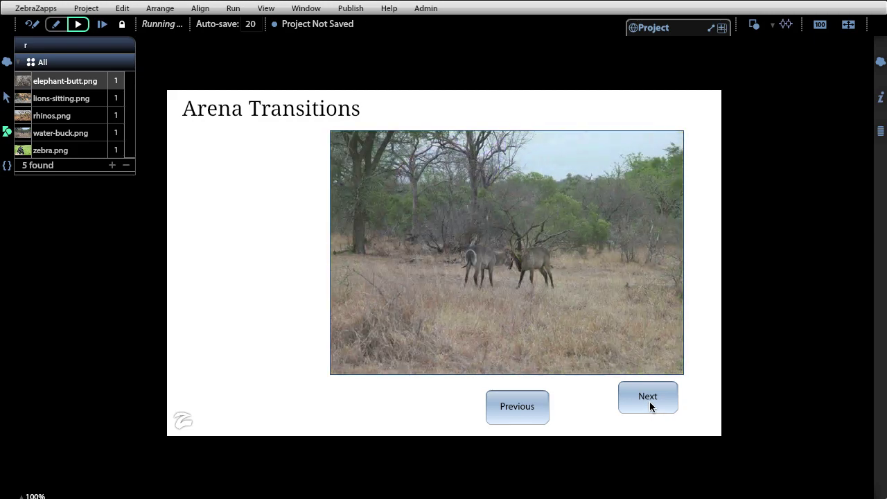
pyautogui.click(649, 401)
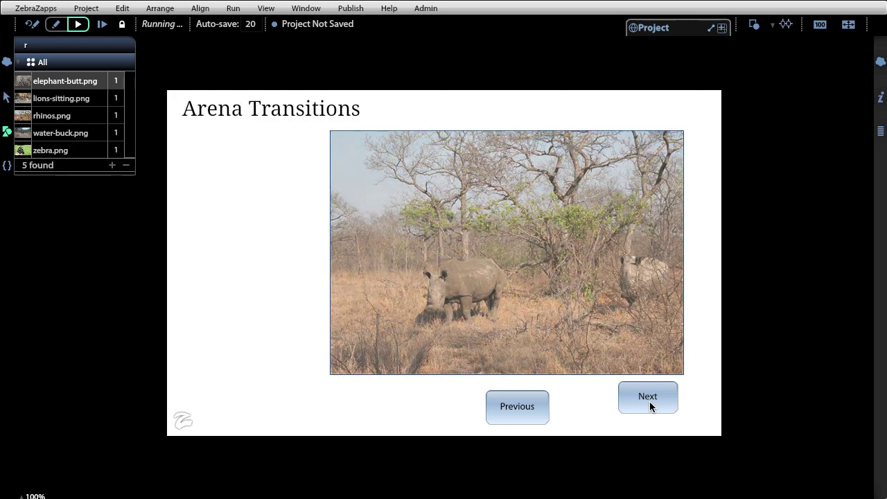
pyautogui.click(650, 401)
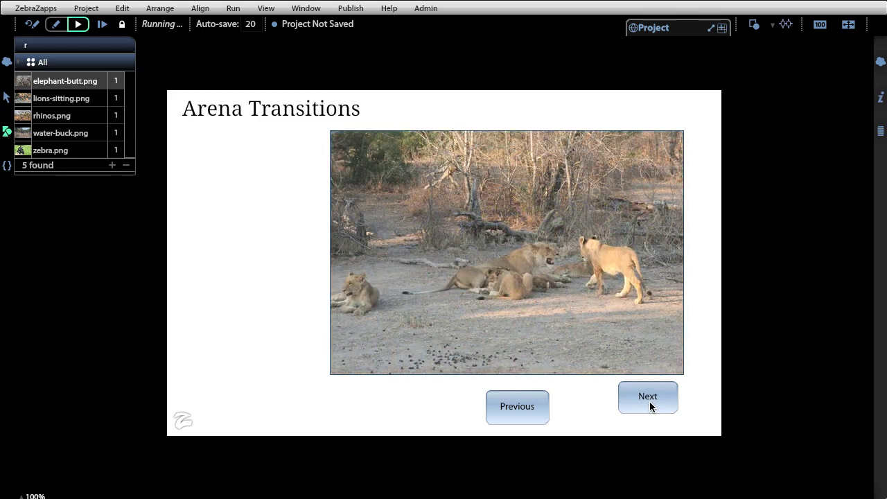
# - Advance to the last arena page, return to editing and move the Previous button directly beside the Next button
pyautogui.click(649, 401)
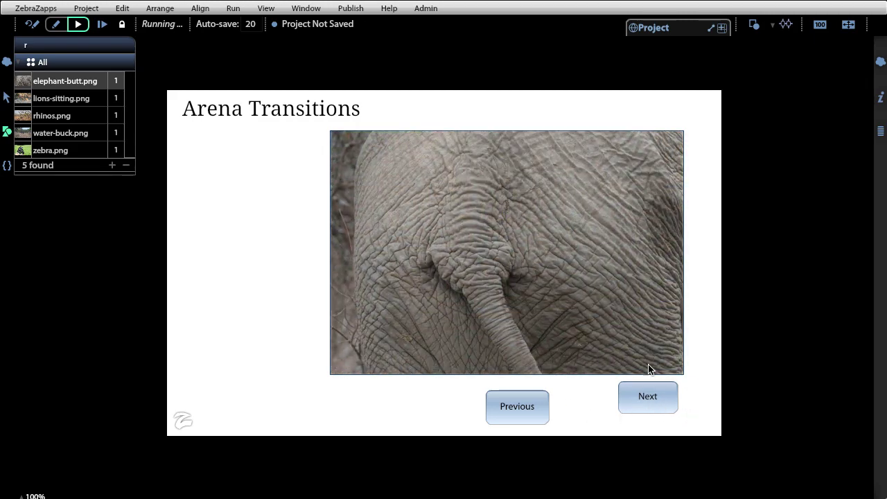
pyautogui.click(56, 24)
pyautogui.moveTo(490, 409); pyautogui.dragTo(558, 399)
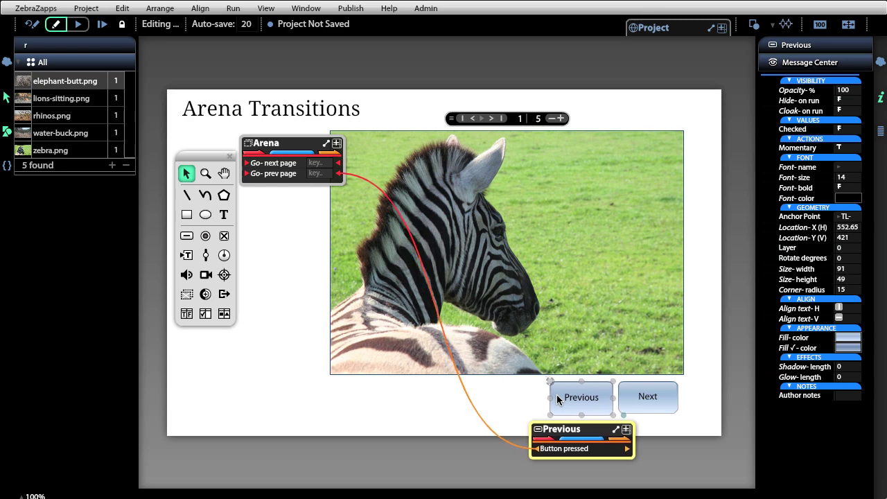
# - Expand the arena's Values properties and wire Btn- prev to the Previous button's Visible property
pyautogui.click(289, 157)
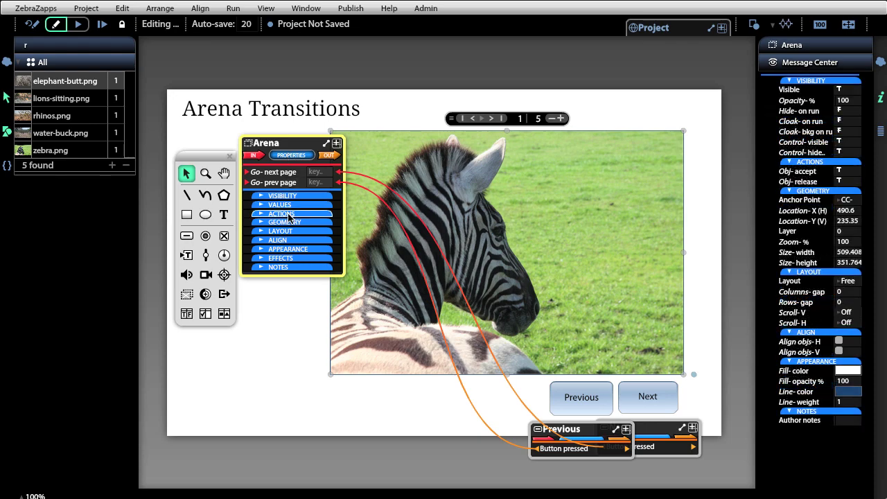
pyautogui.click(288, 205)
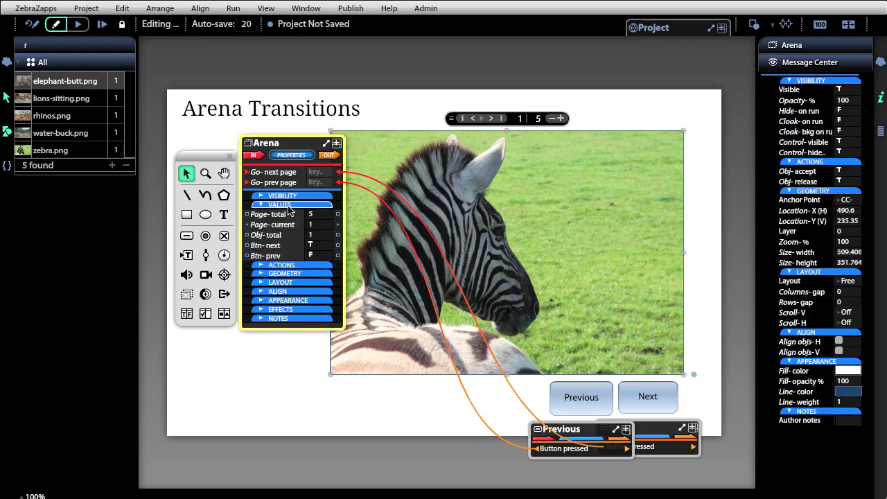
pyautogui.hotkey('ctrl', '=')
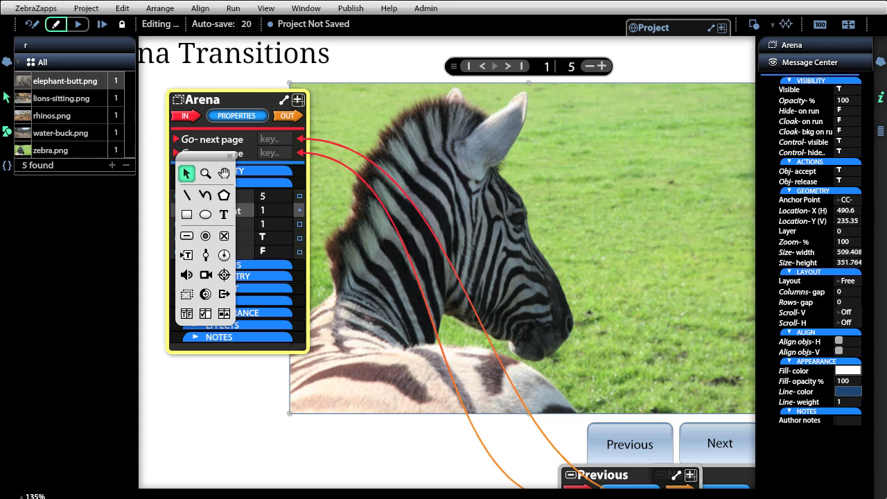
pyautogui.moveTo(193, 159); pyautogui.dragTo(183, 380)
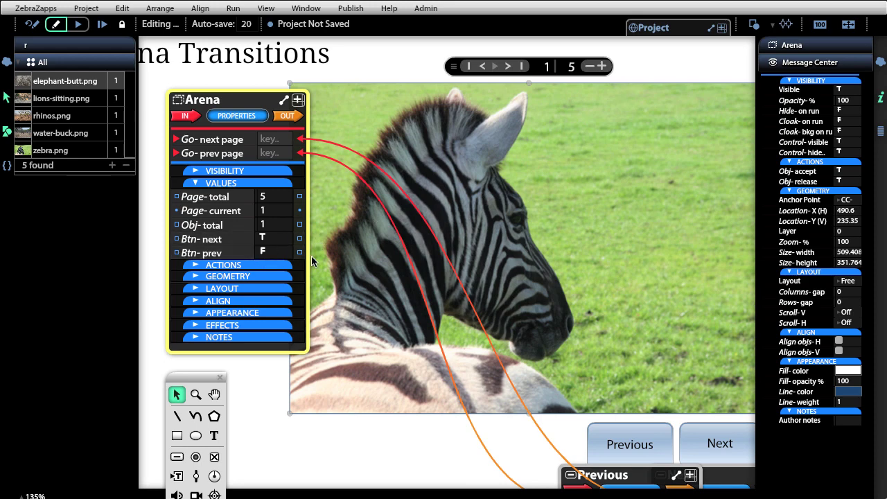
pyautogui.hotkey('ctrl', '0')
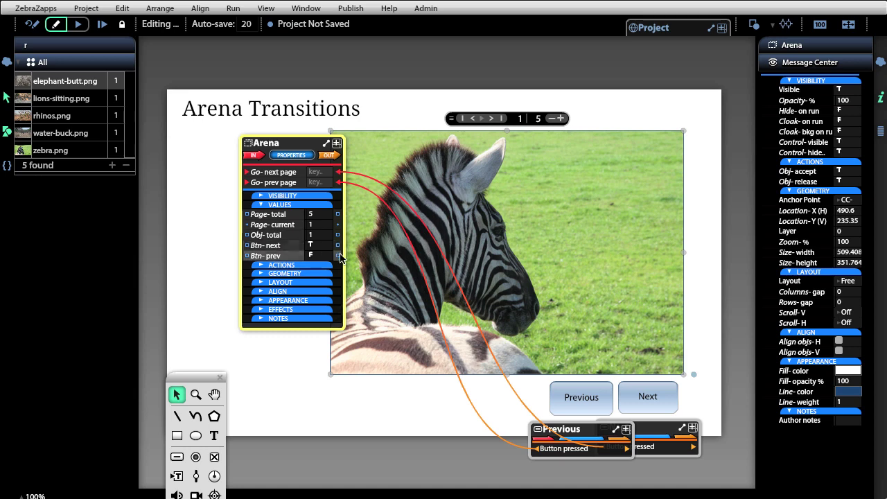
pyautogui.moveTo(339, 257); pyautogui.dragTo(580, 323)
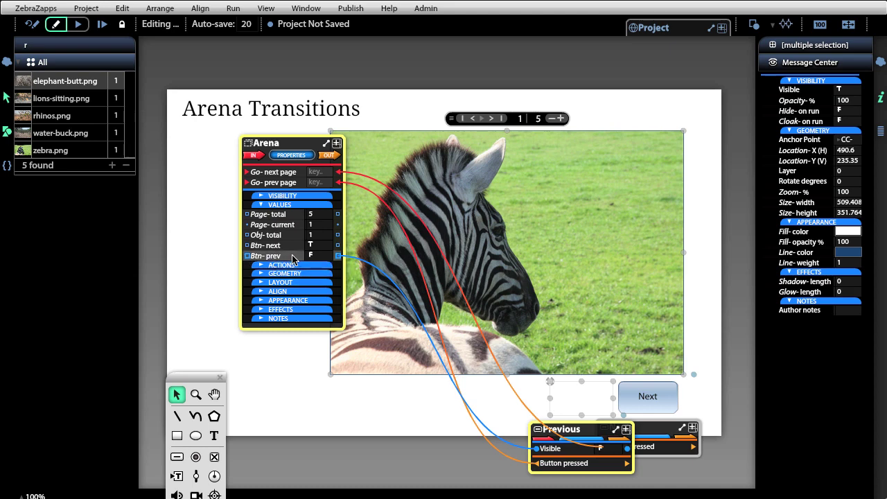
pyautogui.moveTo(568, 449)
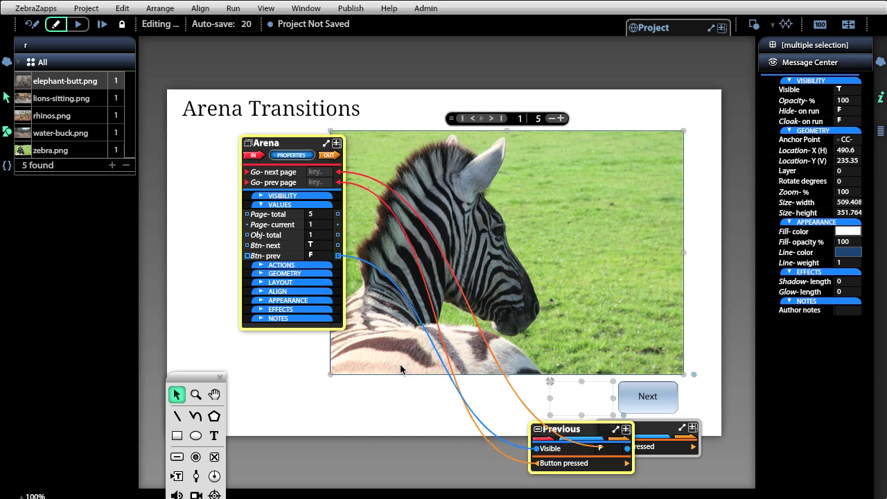
# - Wire the arena's Btn- next value to the Next button's Visible property
pyautogui.moveTo(337, 245)
pyautogui.mouseDown()
pyautogui.moveTo(487, 310)
pyautogui.moveTo(614, 317)
pyautogui.moveTo(670, 446)
pyautogui.mouseUp()
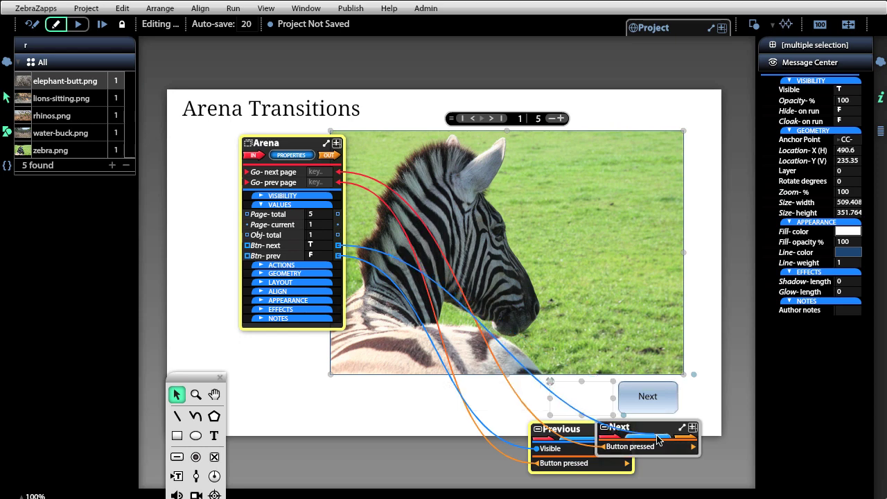
pyautogui.click(645, 437)
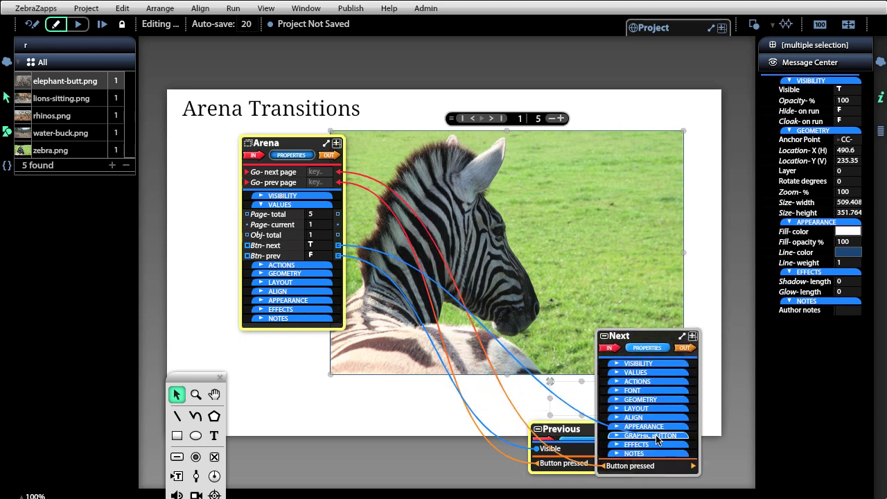
pyautogui.click(644, 364)
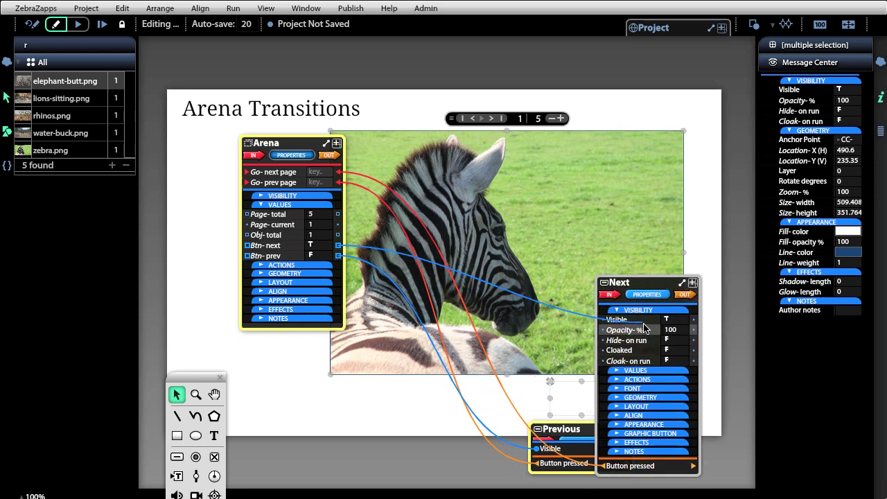
pyautogui.moveTo(644, 327); pyautogui.dragTo(644, 323)
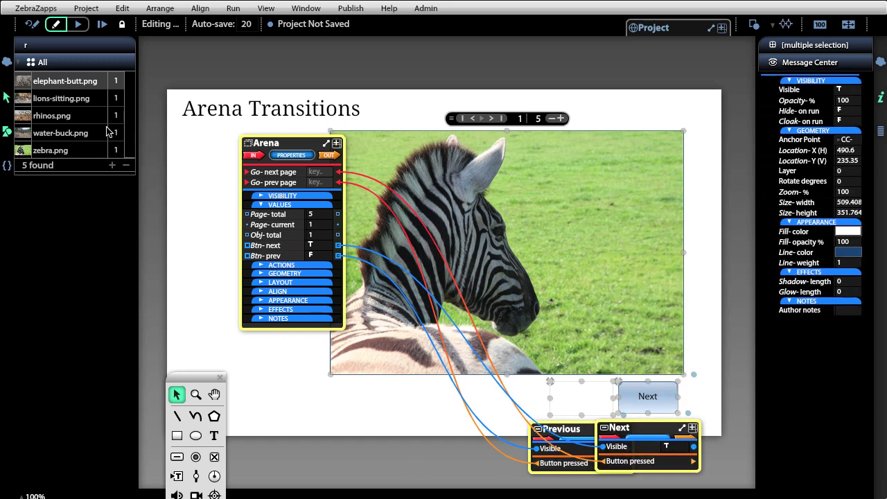
# - Run the project and test the buttons' visibility by paging forward from page 1 to page 5 and back to page 1
pyautogui.click(83, 26)
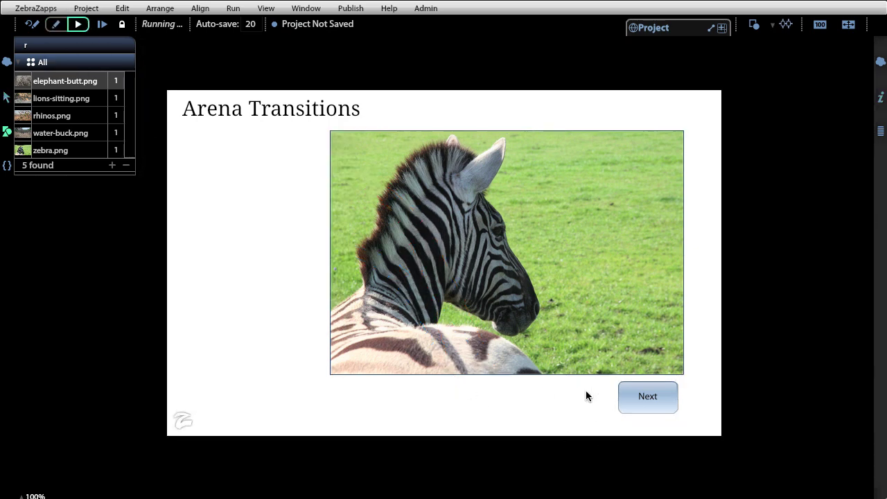
pyautogui.click(633, 404)
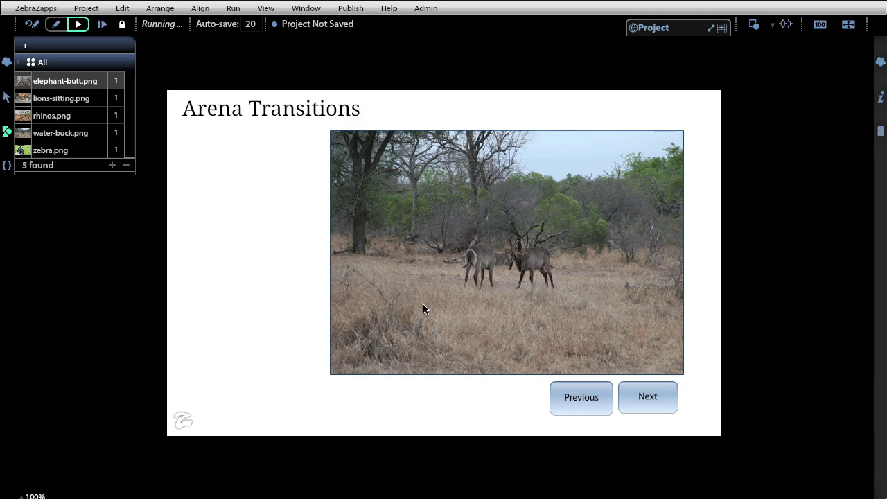
pyautogui.click(630, 397)
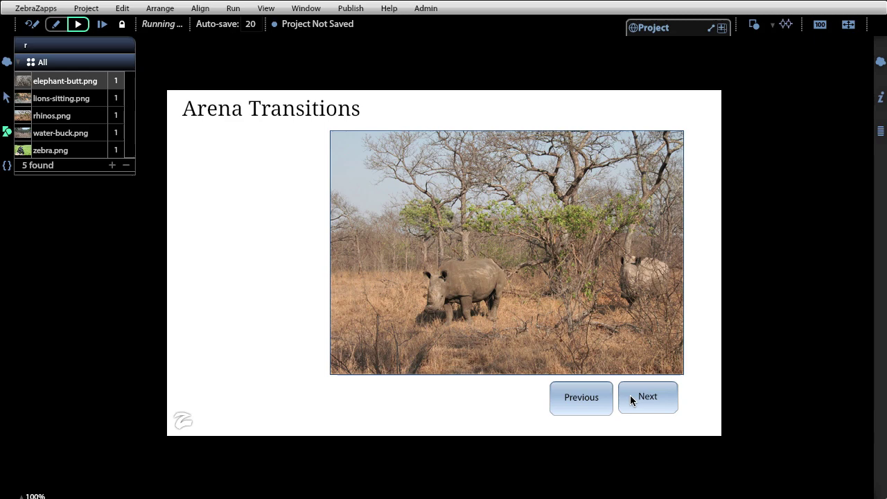
pyautogui.click(631, 397)
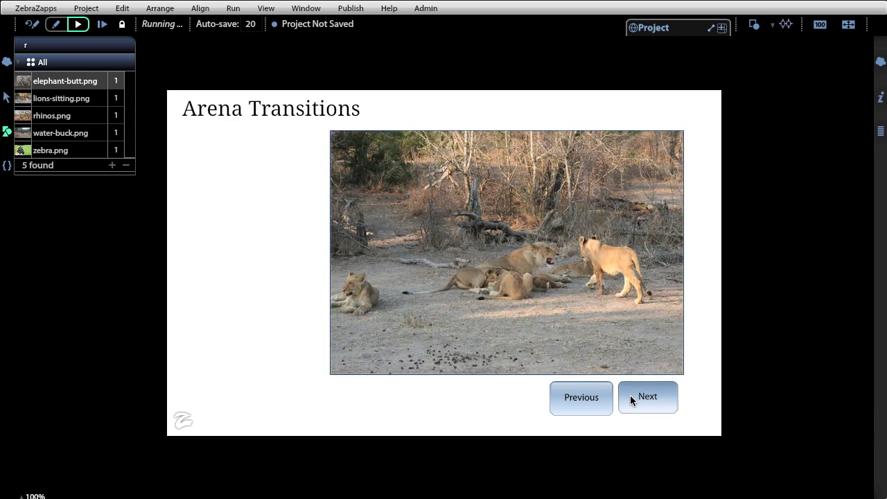
pyautogui.click(630, 398)
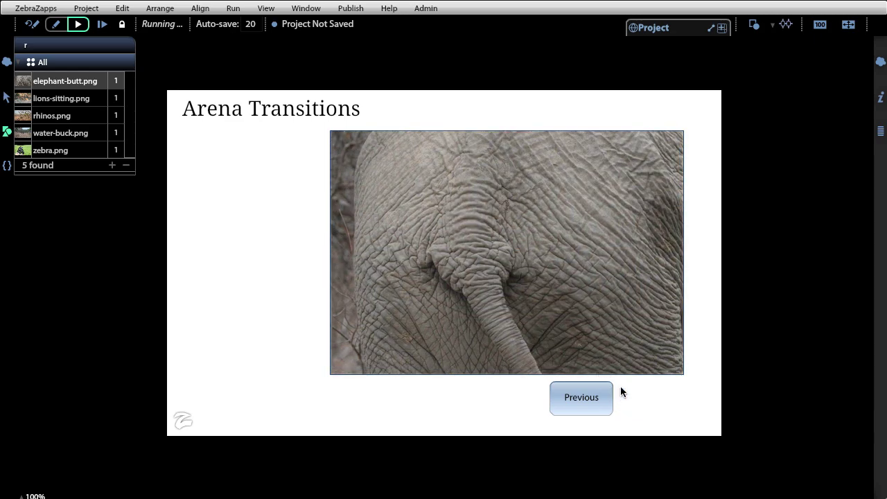
pyautogui.click(570, 396)
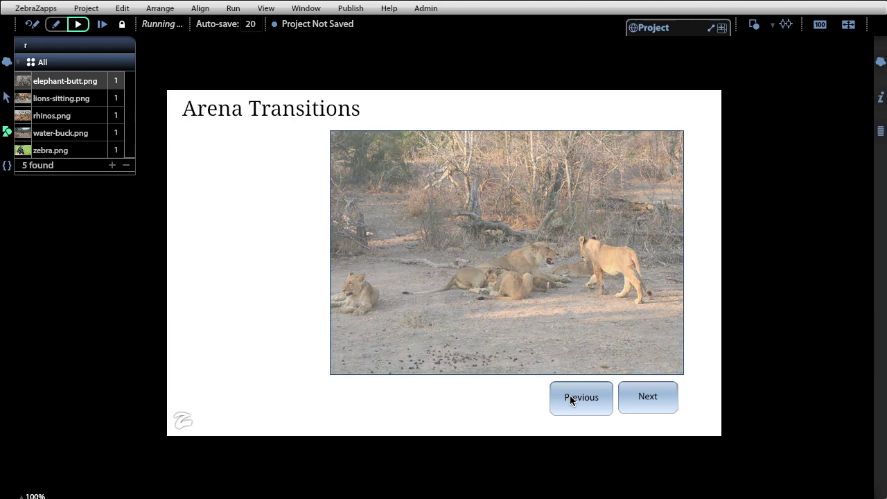
pyautogui.click(569, 398)
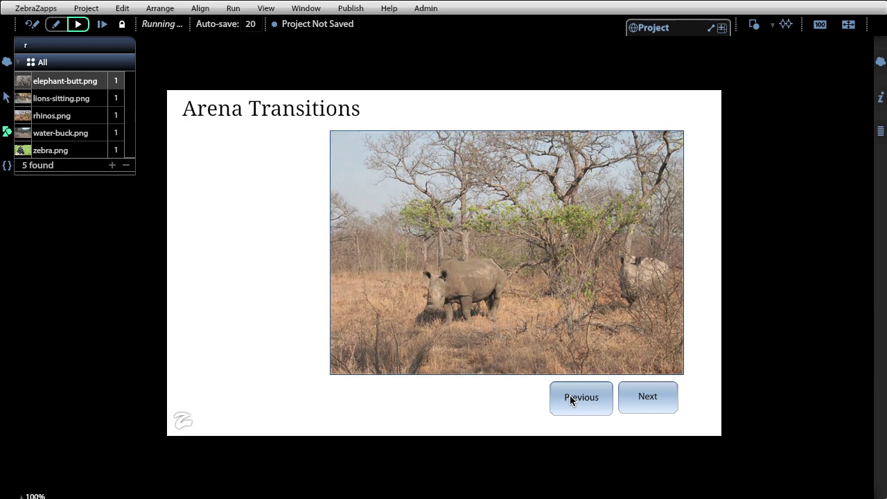
pyautogui.click(569, 398)
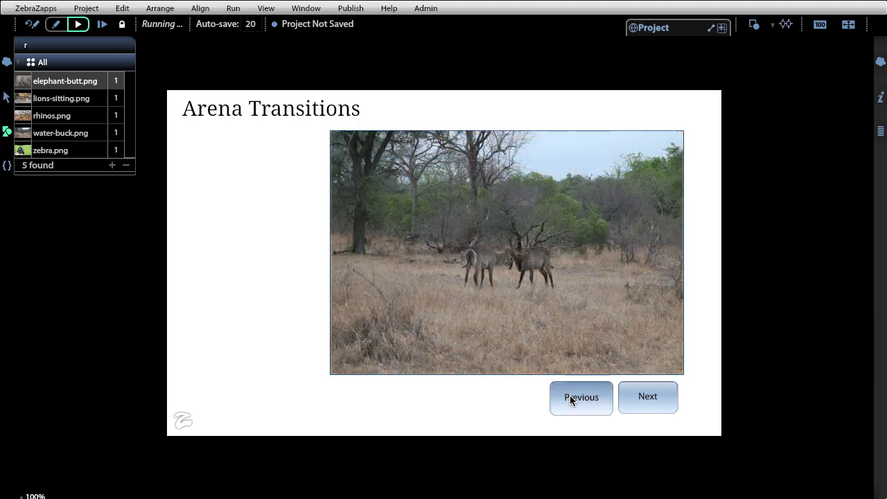
pyautogui.click(570, 399)
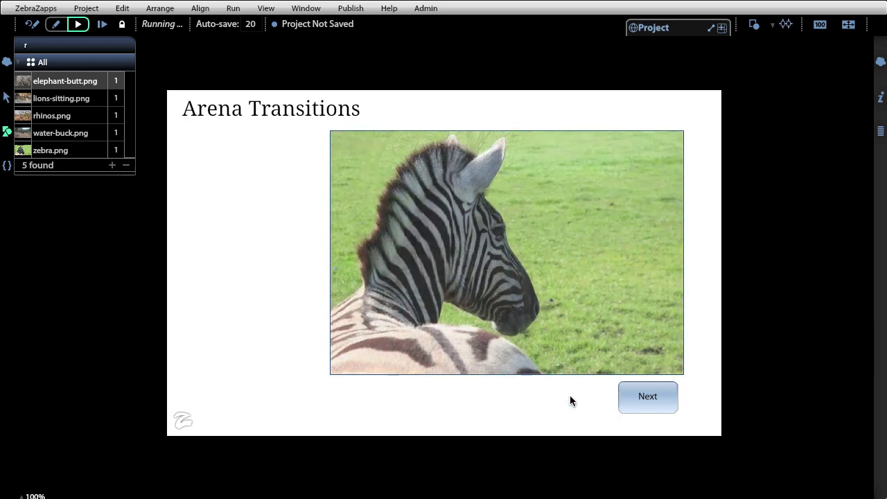